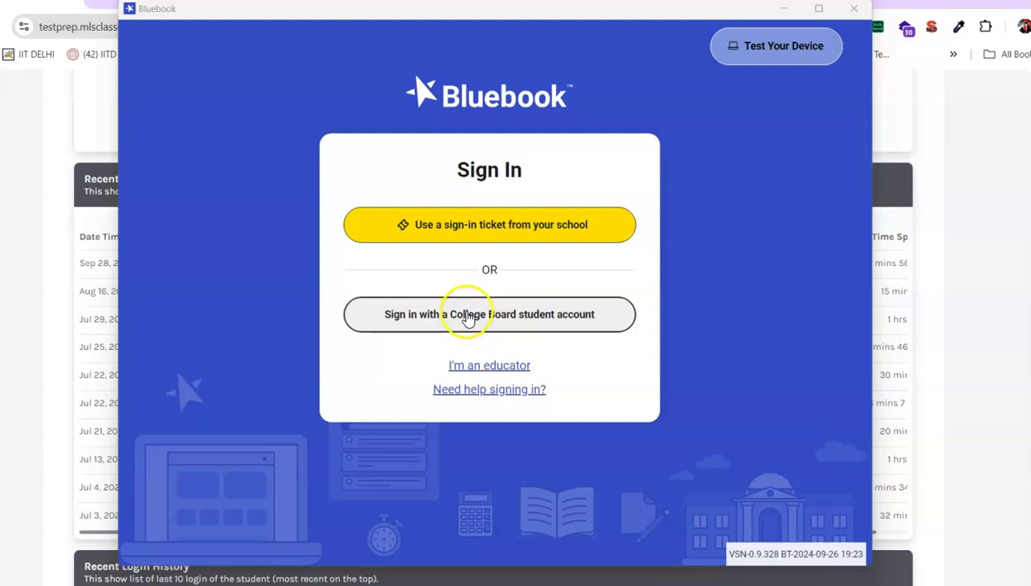
- Sign in to Bluebook with the College Board student account's e-mail and password
click(470, 316)
click(454, 285)
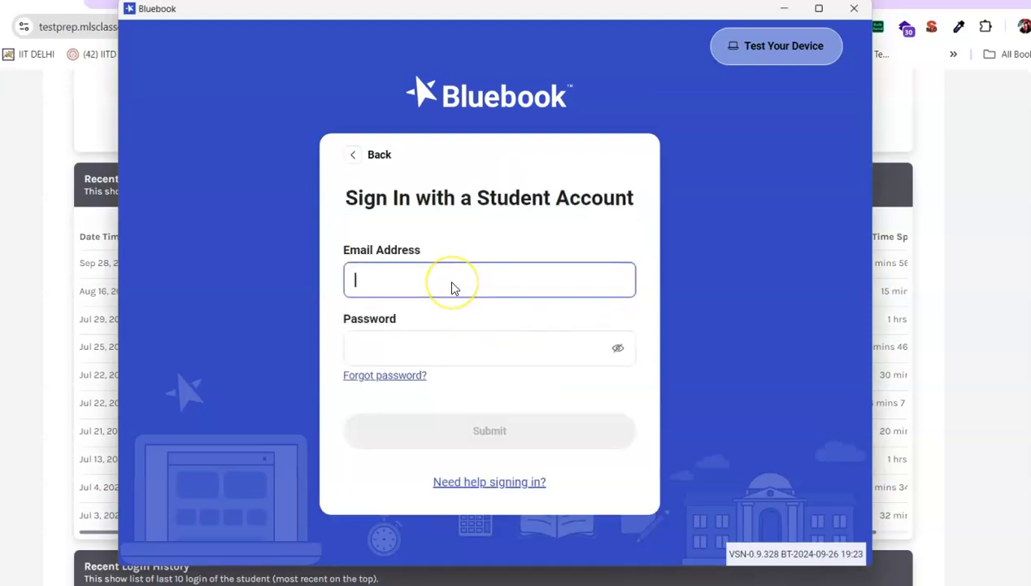
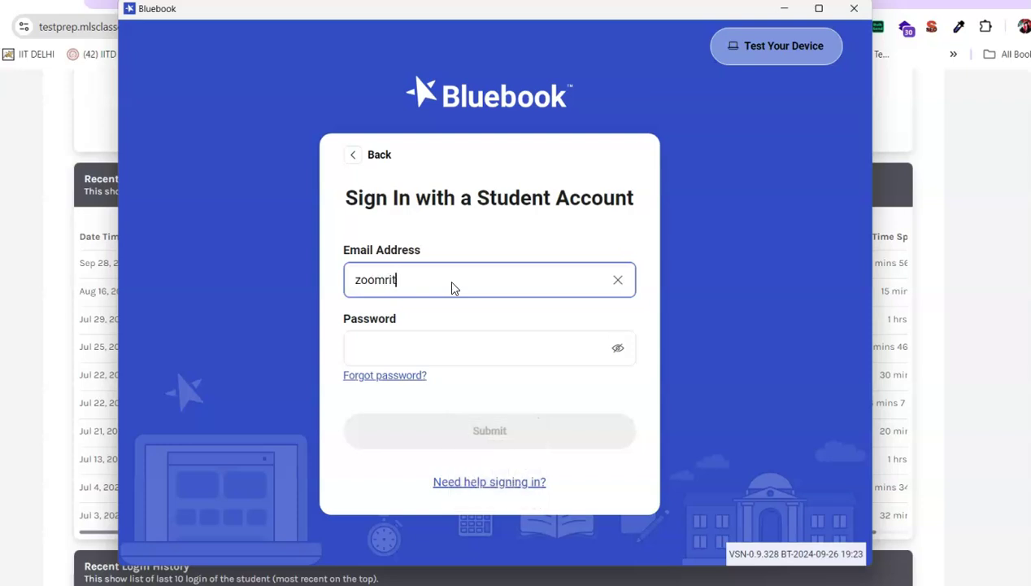
key(Tab)
text(a)
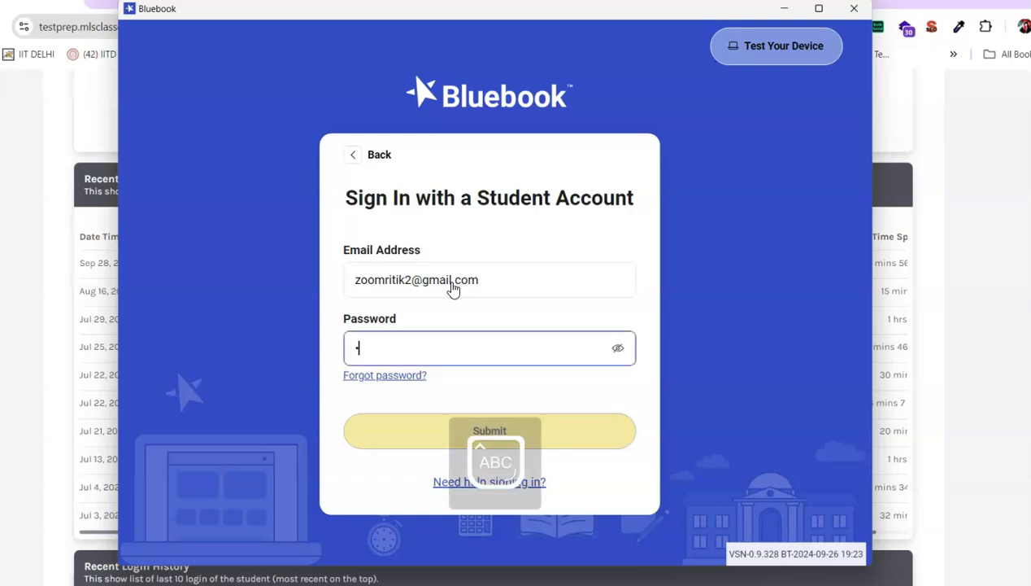
text(•••••)
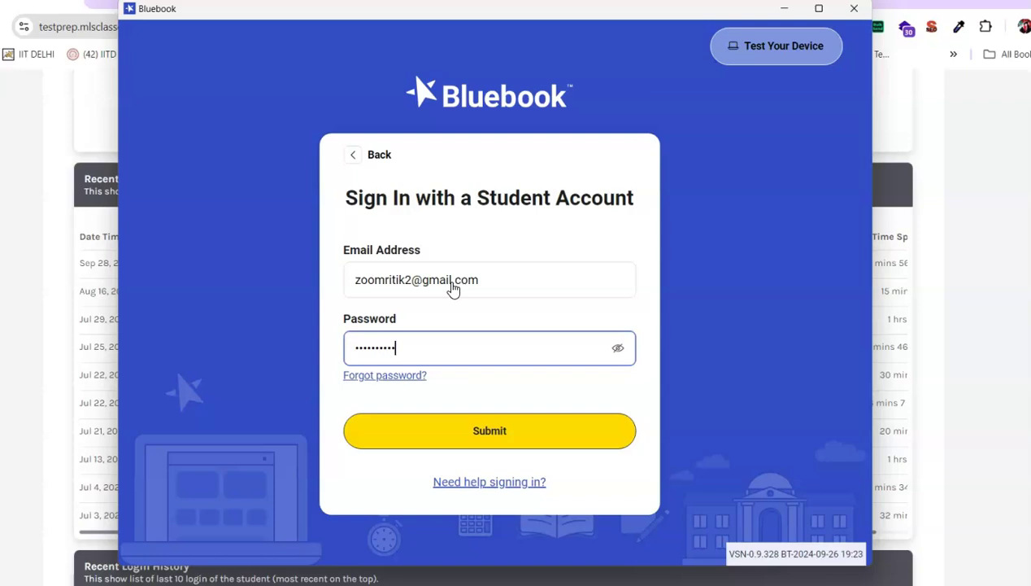
click(479, 428)
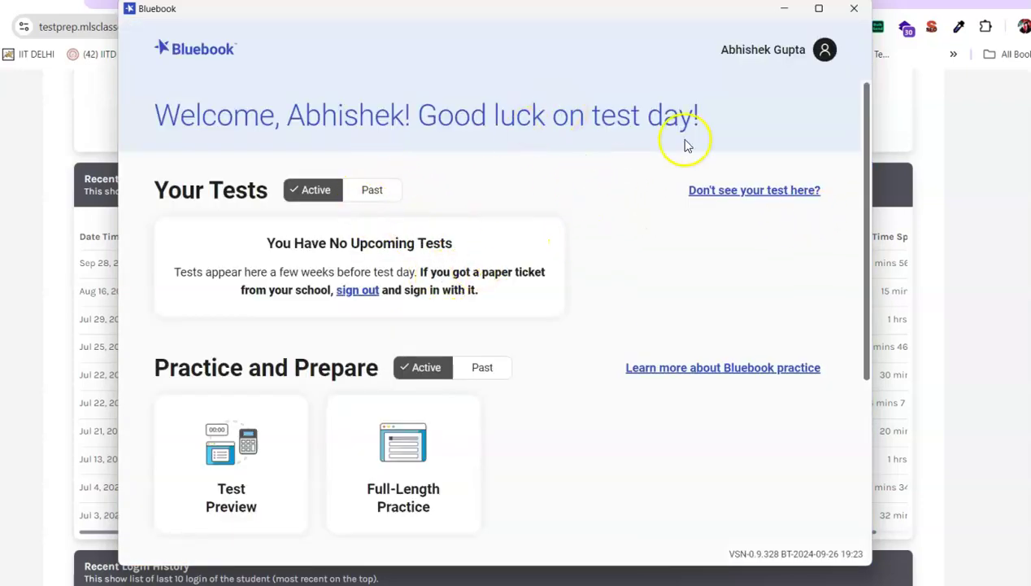
- Maximize the window, view Past tests (none taken) and Past practice, then return to Active practice
click(821, 10)
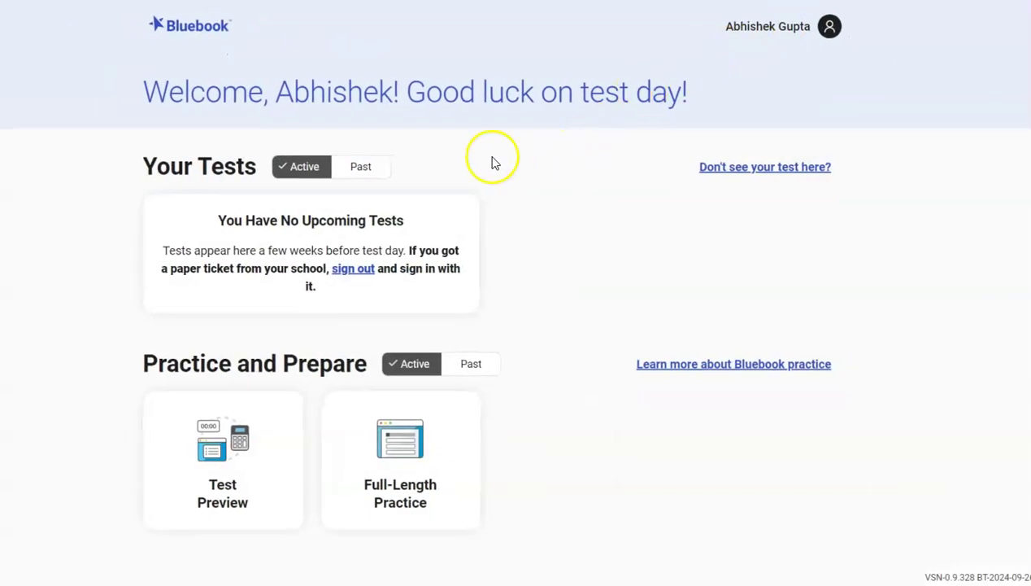
click(353, 172)
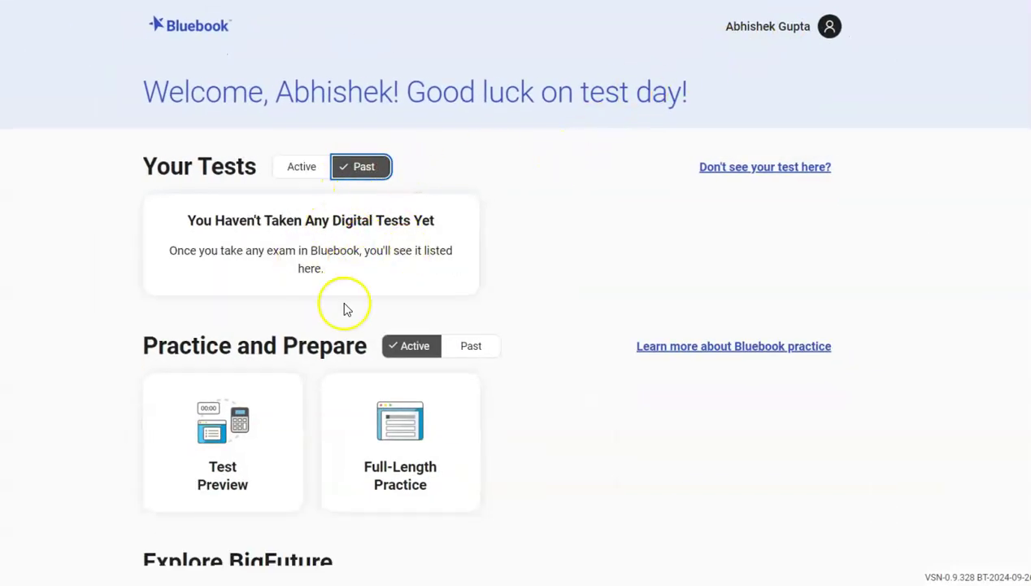
click(471, 348)
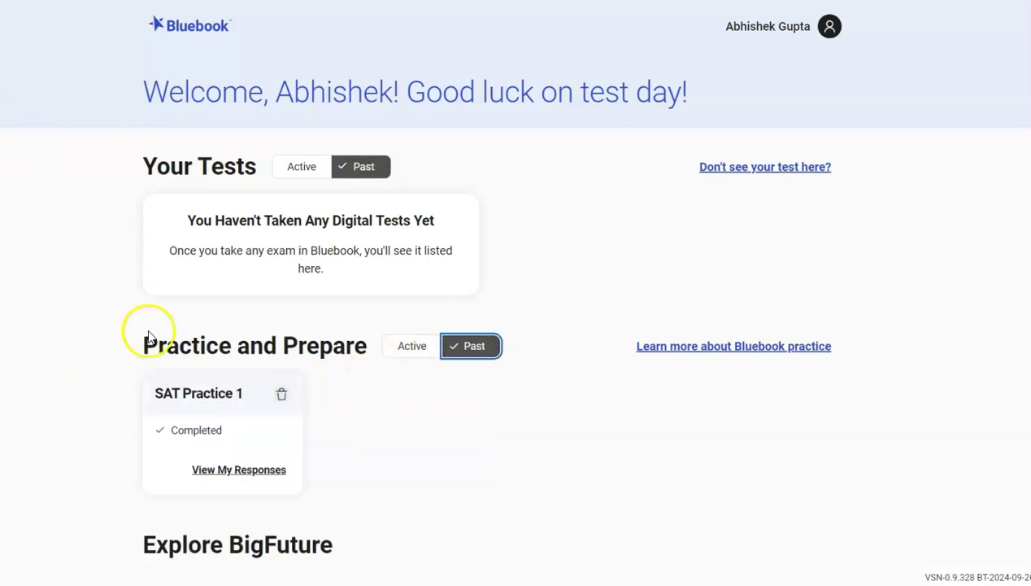
click(414, 350)
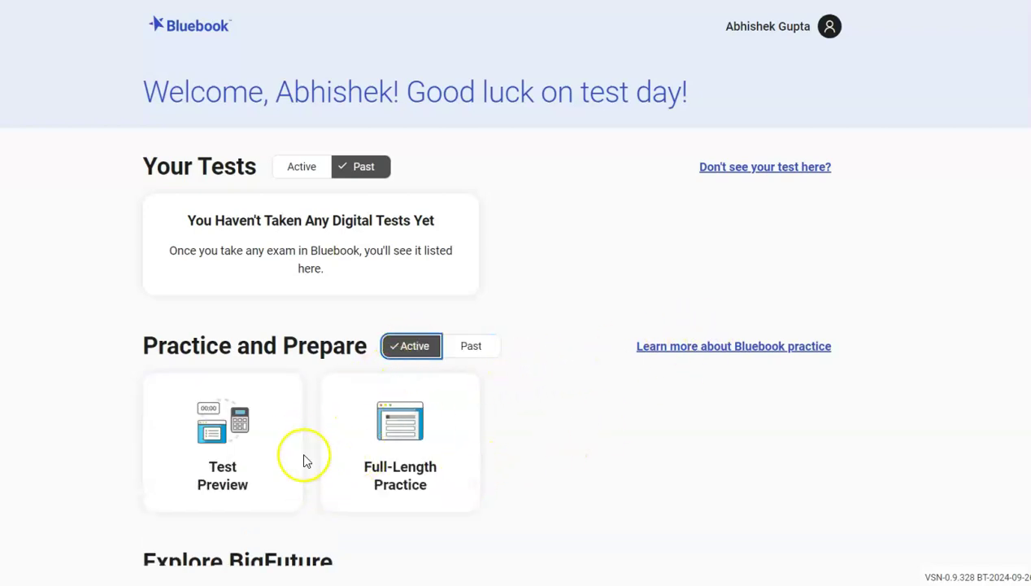
- Open the Test Preview and read its introduction, No Device Lock and Take Your Time notes
click(240, 451)
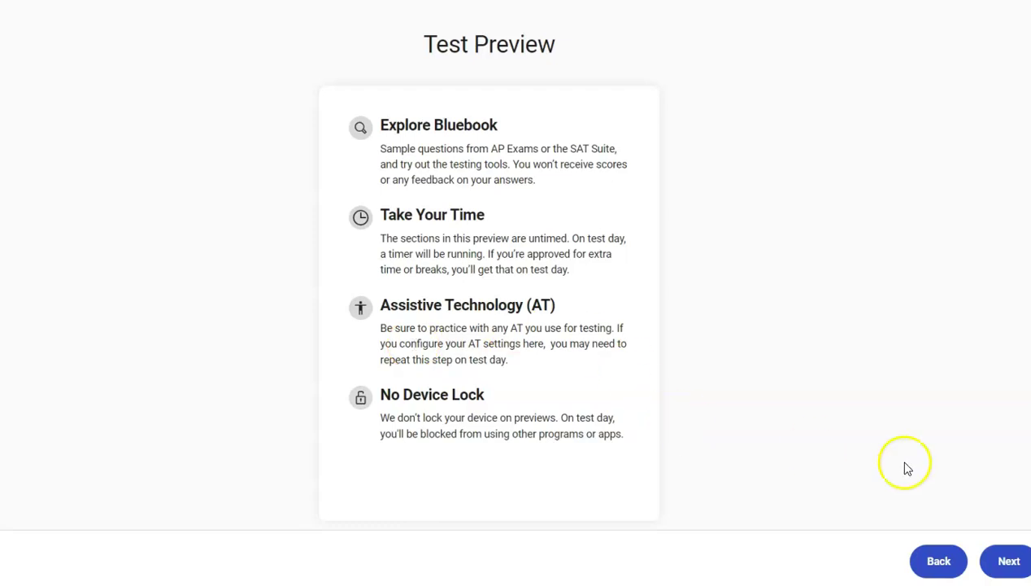
drag(417, 124, 532, 305)
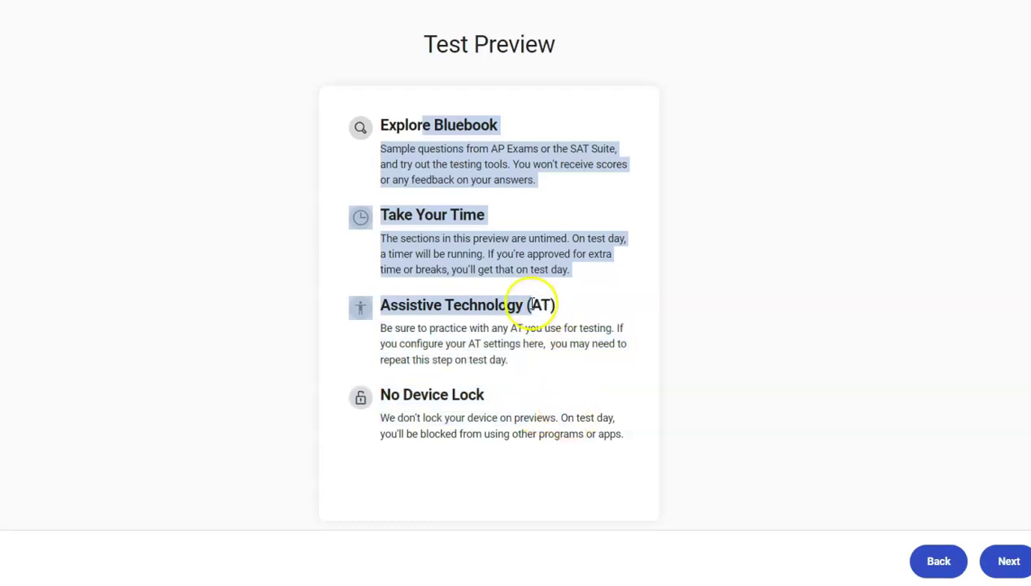
drag(539, 342, 552, 357)
drag(449, 417, 574, 381)
drag(458, 216, 540, 254)
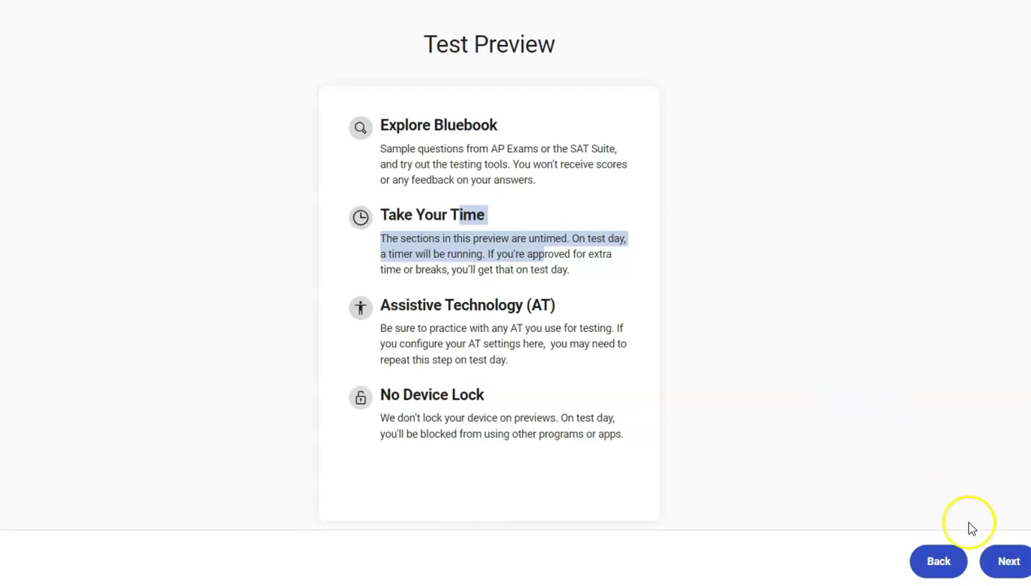
- Choose 'SAT Suite of Assessments' as the preview test type and start the preview
click(999, 561)
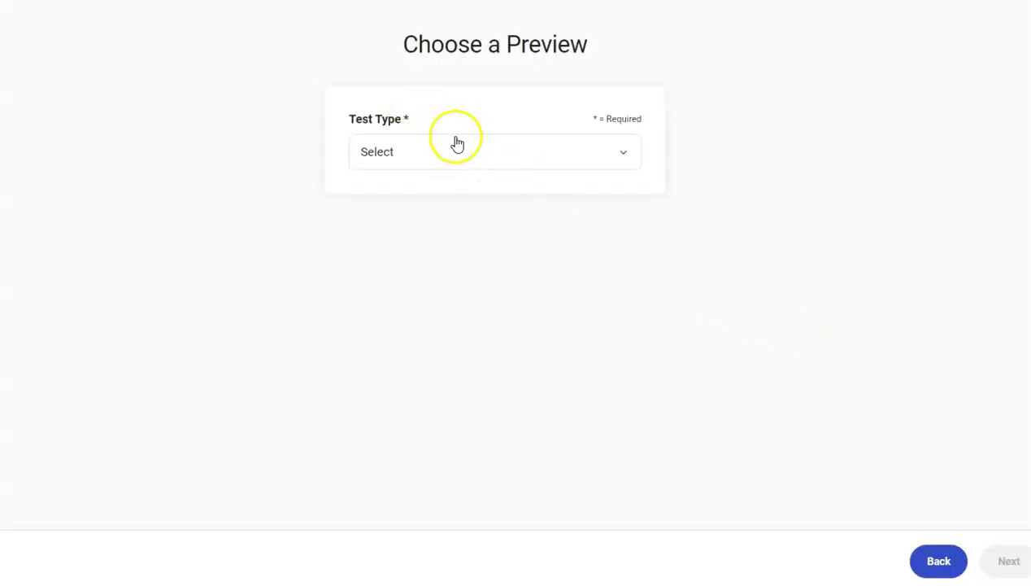
click(455, 148)
click(438, 208)
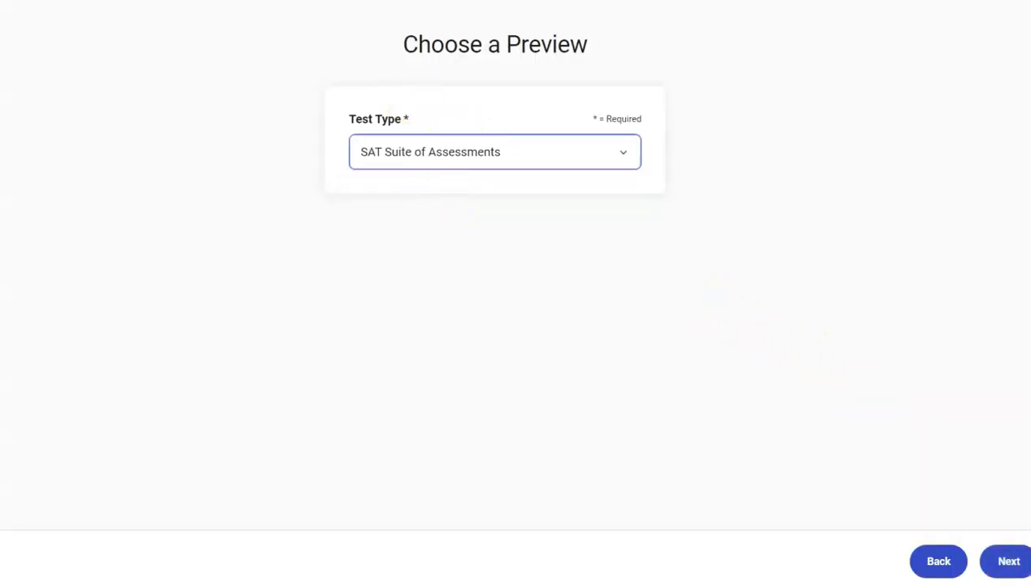
click(1008, 561)
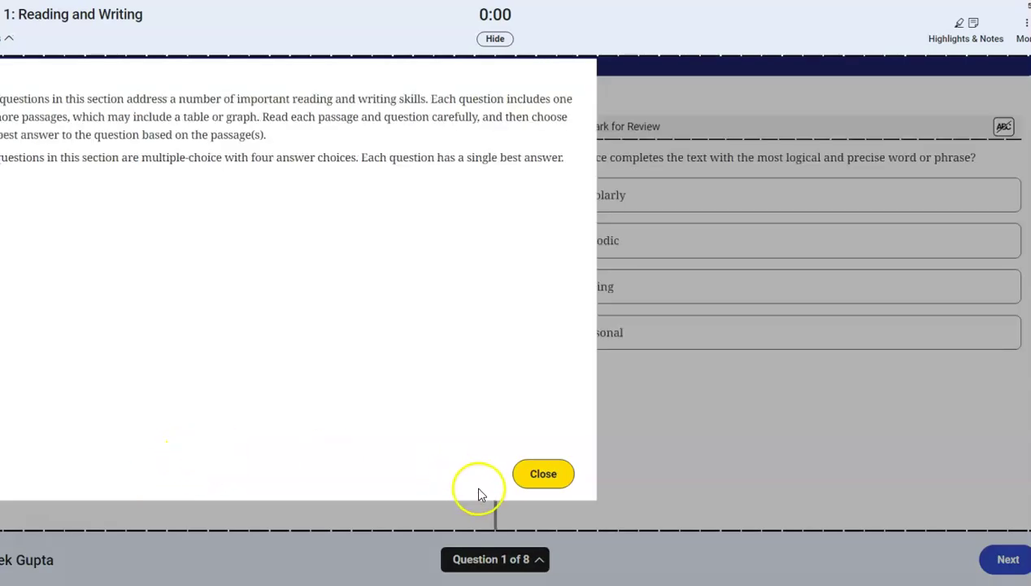
- Answer question 1 with 'scholarly' and question 2 with choice B
click(542, 473)
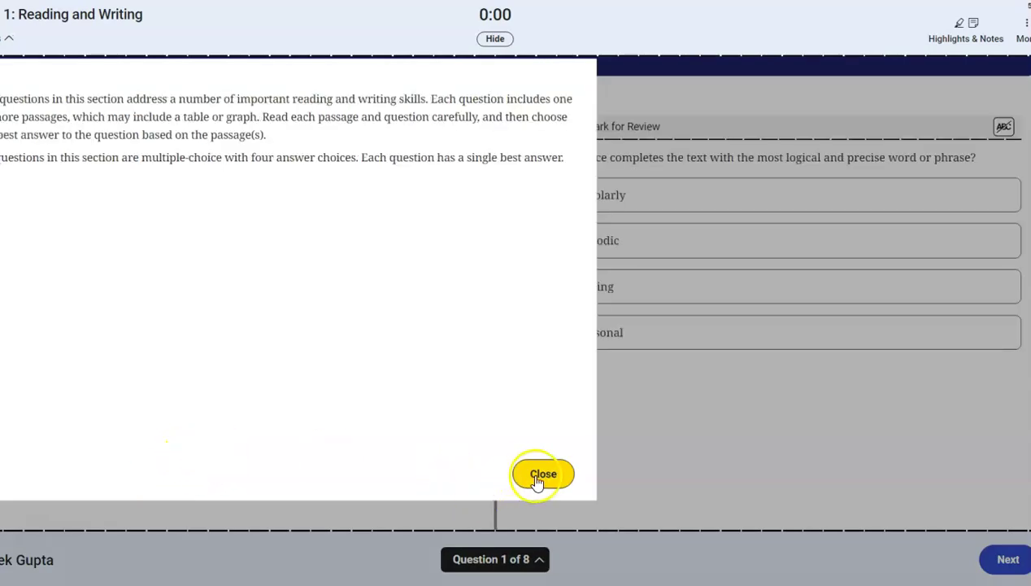
click(636, 200)
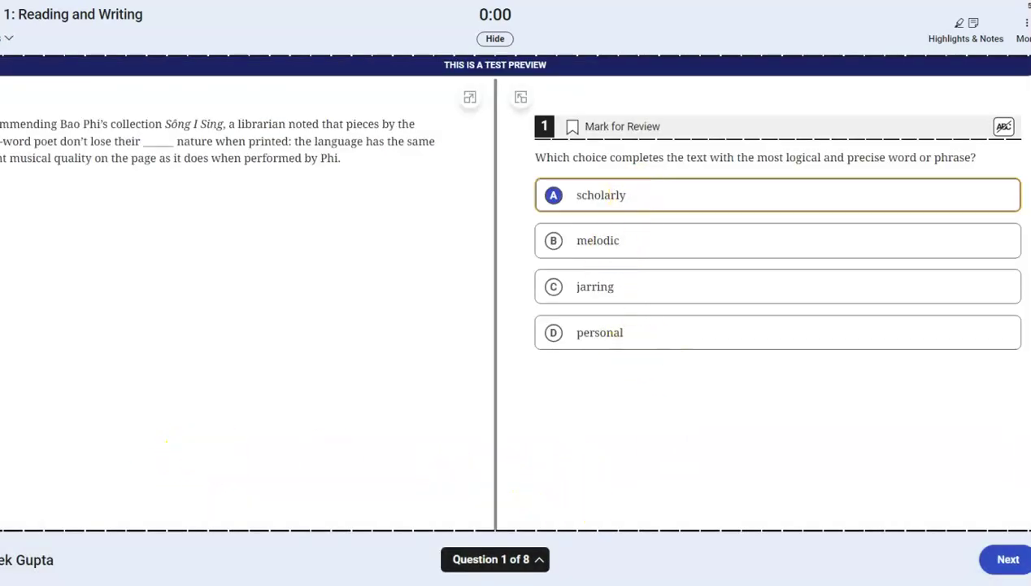
click(1020, 566)
click(699, 265)
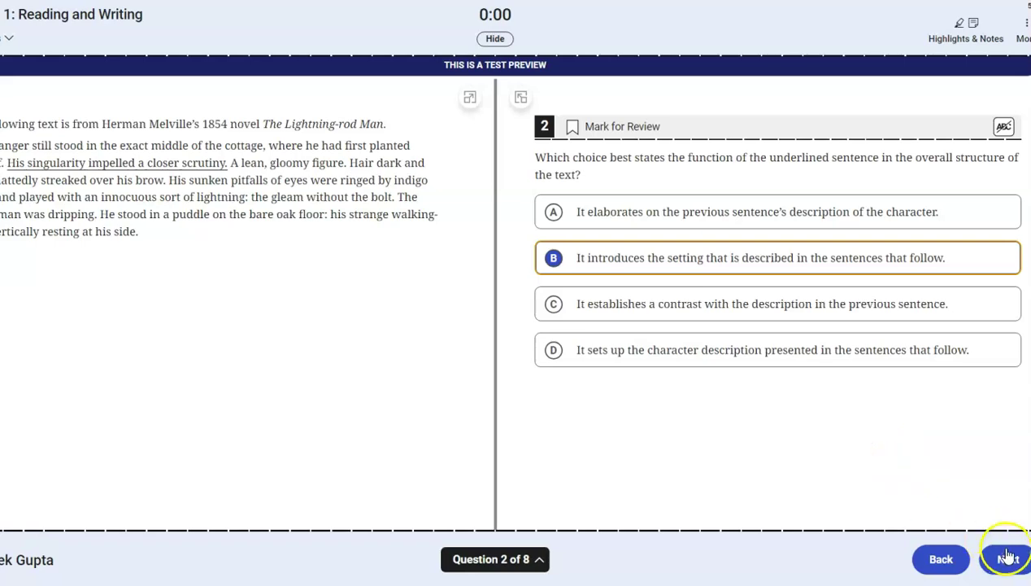
click(1006, 556)
- Jump to question 6 and read the Speech-to-Text assistive technology guidance
click(541, 561)
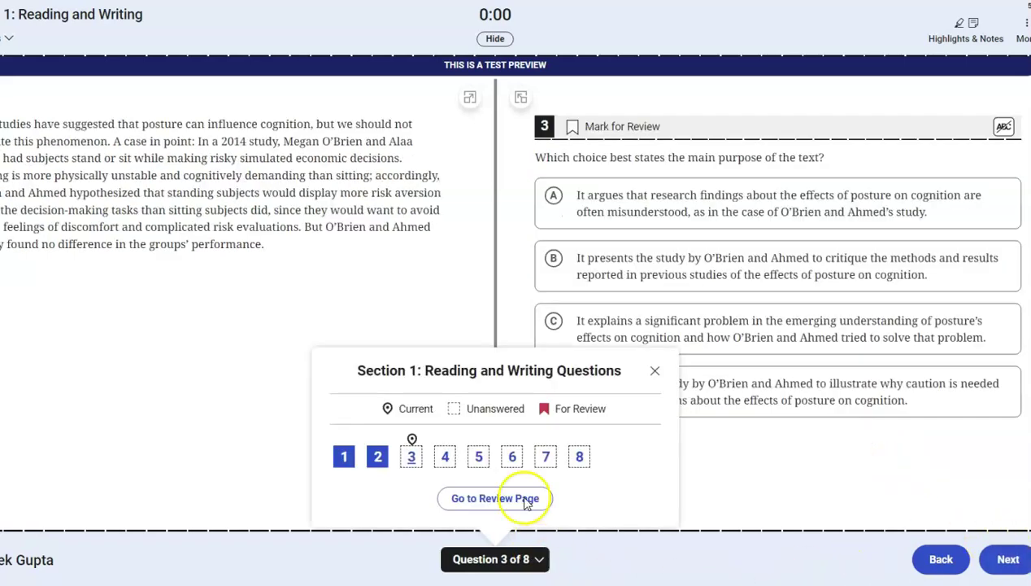
click(509, 456)
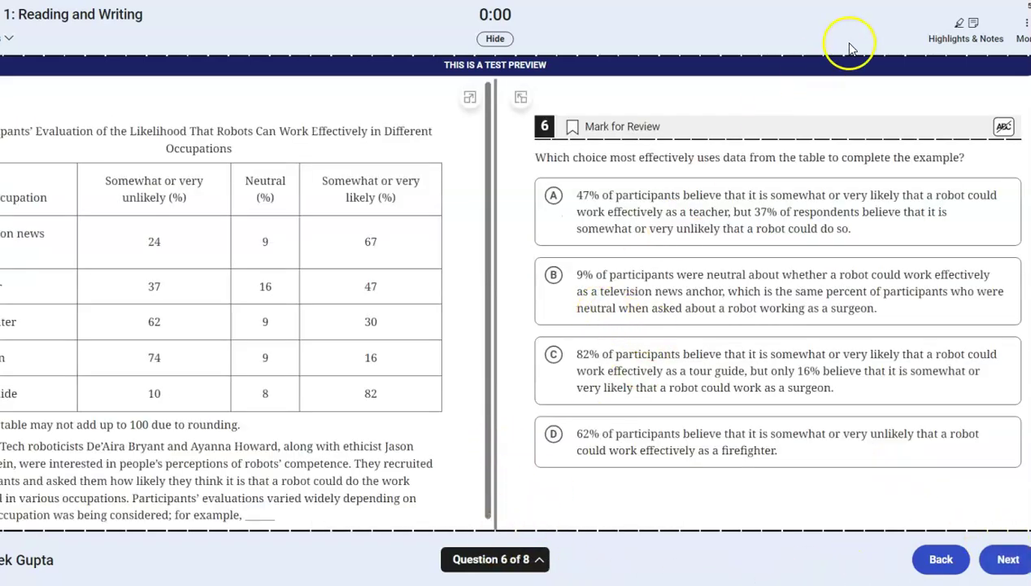
click(1025, 31)
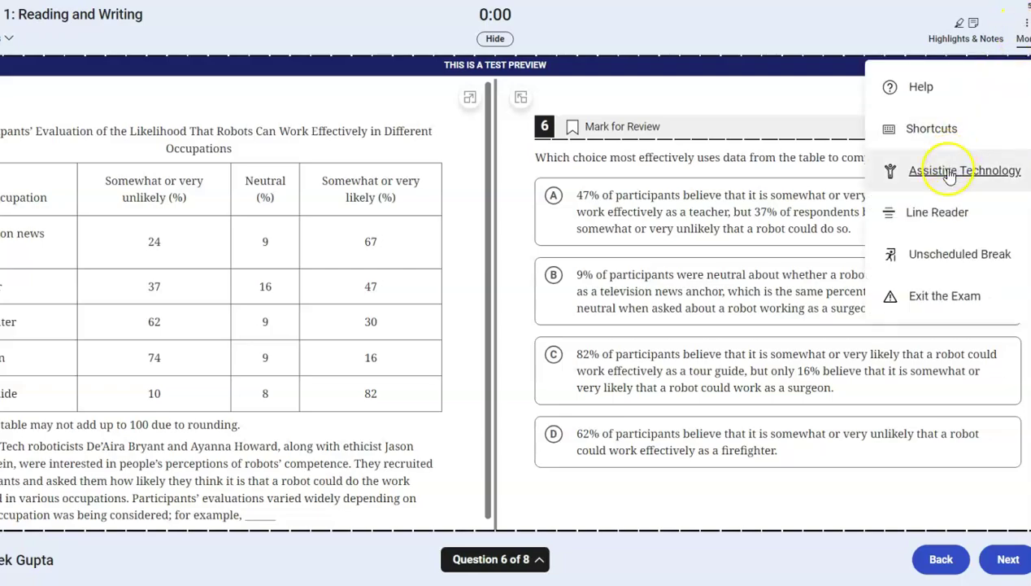
click(950, 177)
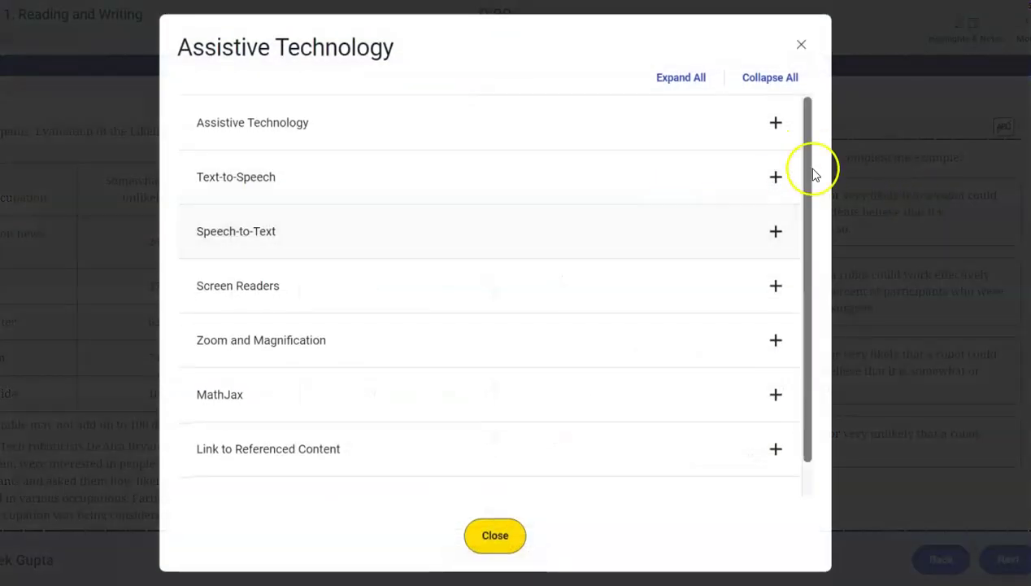
click(776, 229)
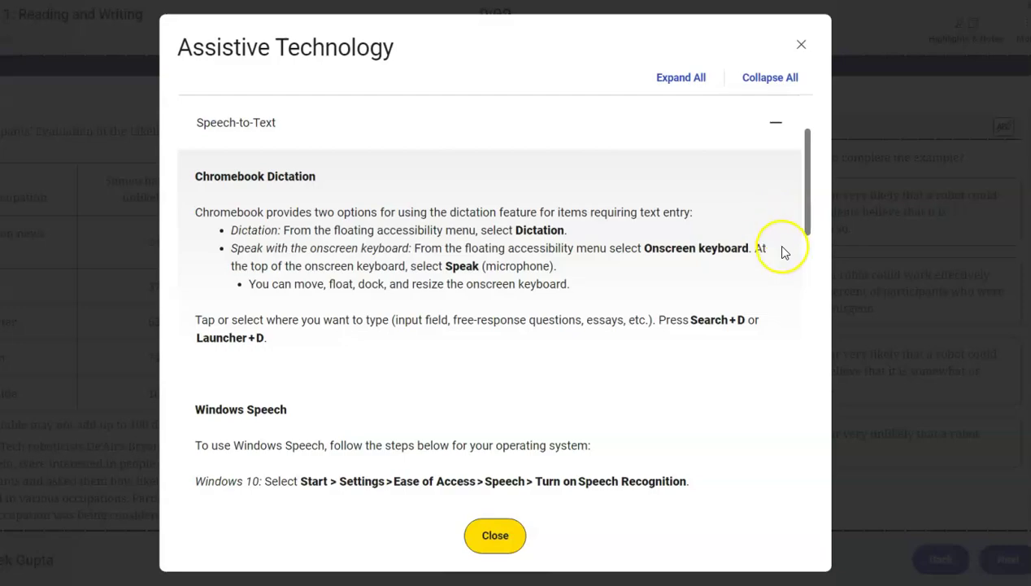
click(801, 44)
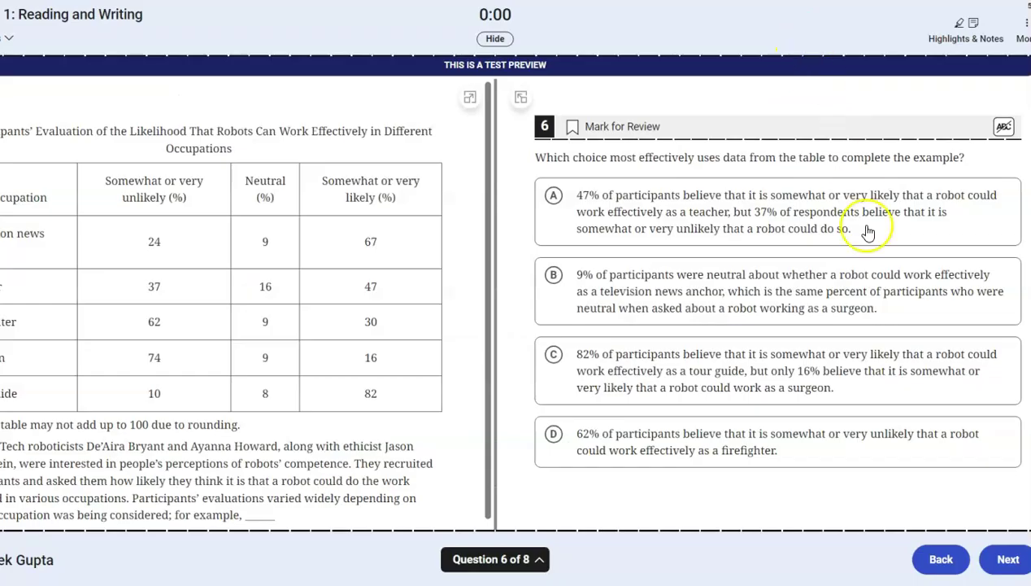
- Use the cross-out tool to eliminate choices A and C, select B, then cross out B
click(1003, 127)
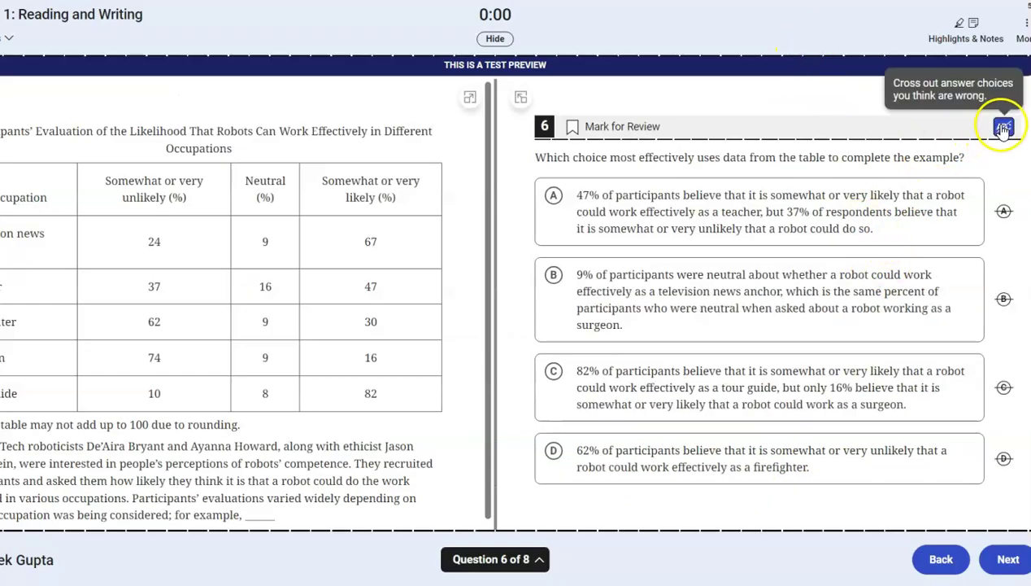
click(1004, 211)
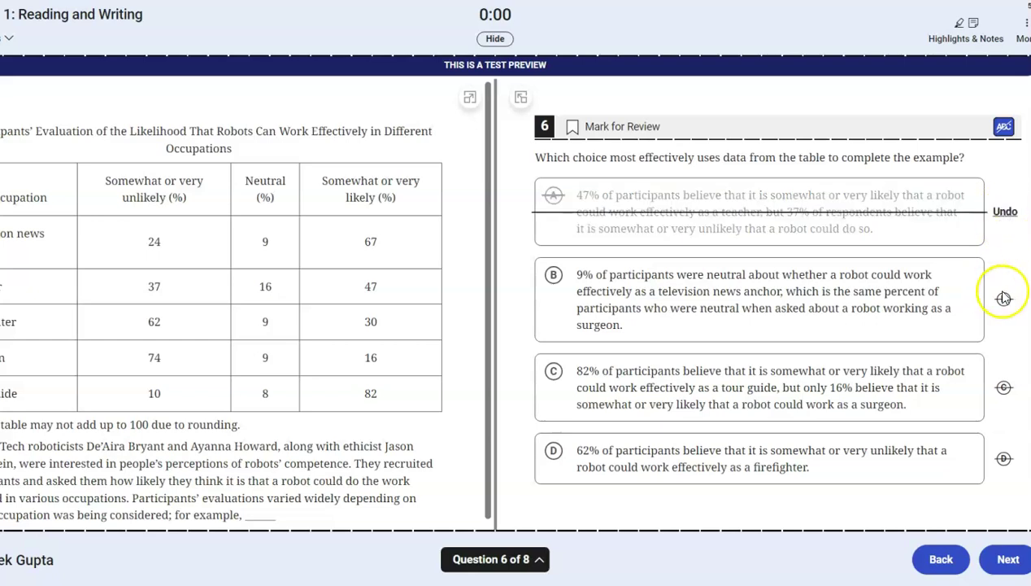
click(1004, 389)
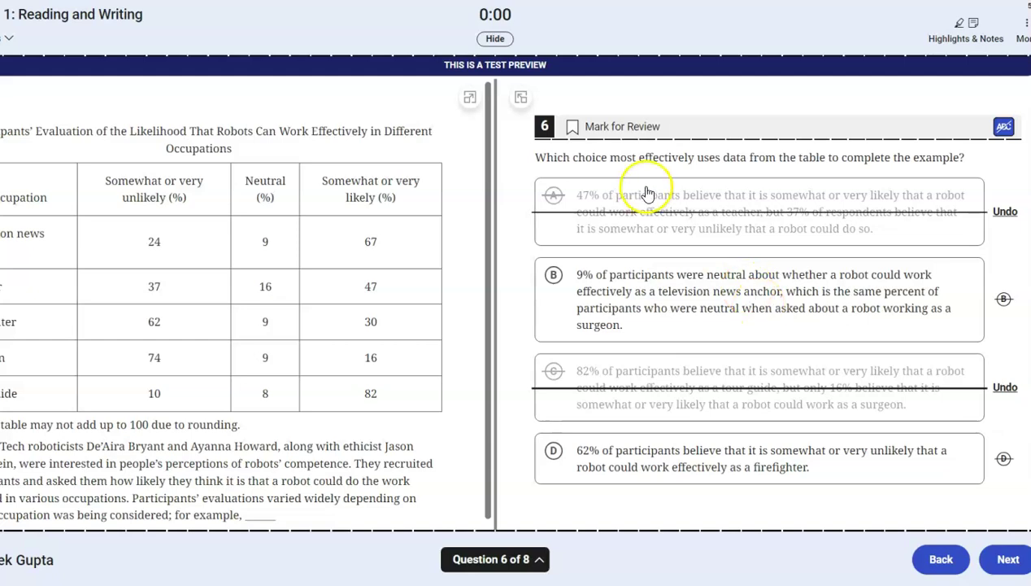
click(683, 309)
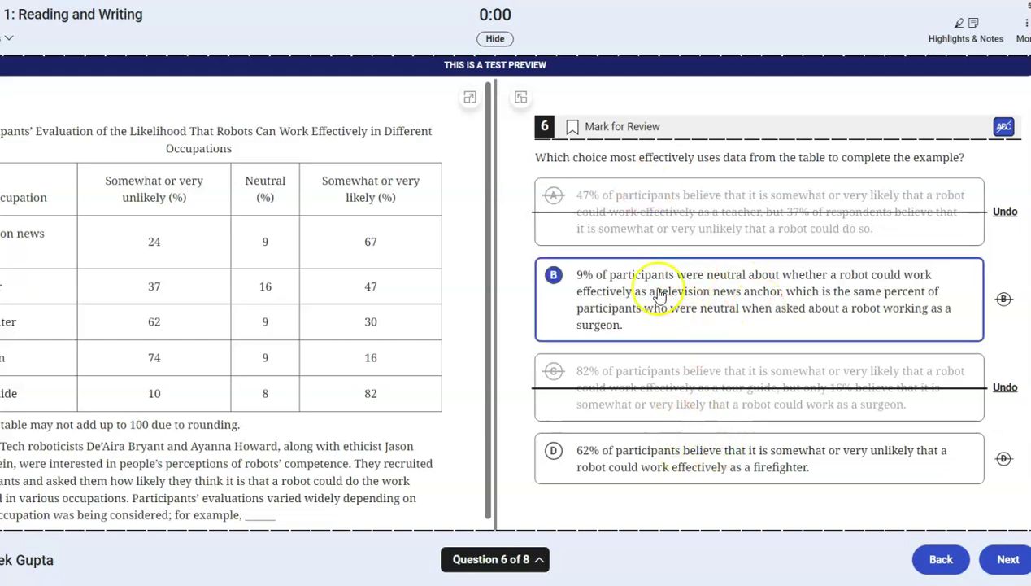
click(1005, 301)
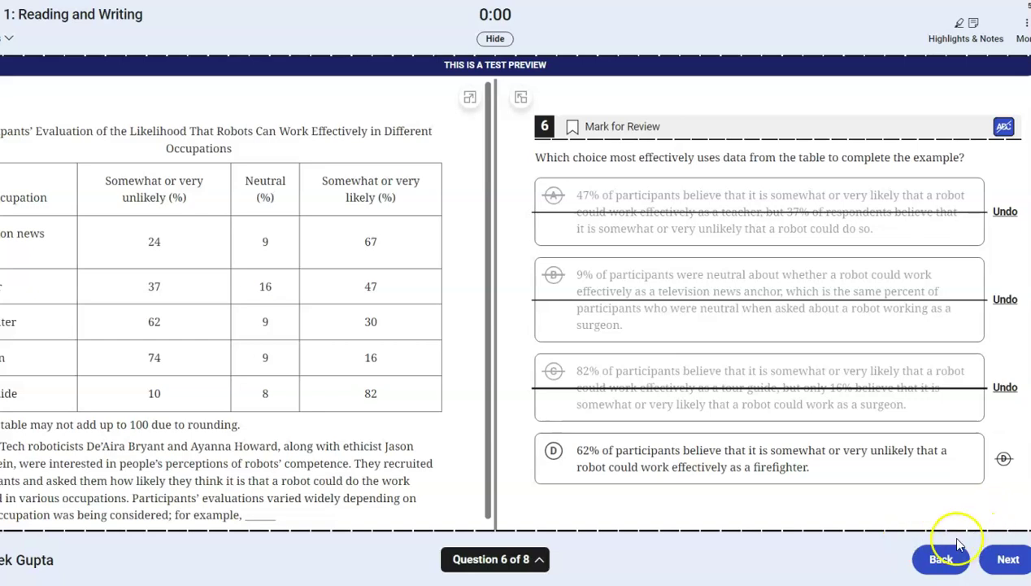
- Advance through questions 7 and 8, pass the Check Your Work page, and end the module
click(989, 556)
click(990, 561)
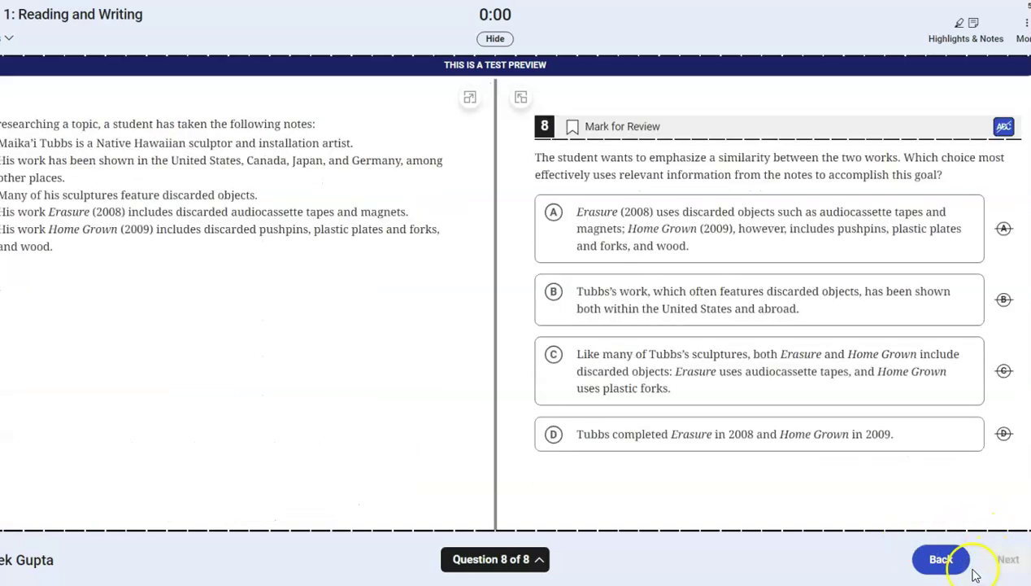
click(993, 564)
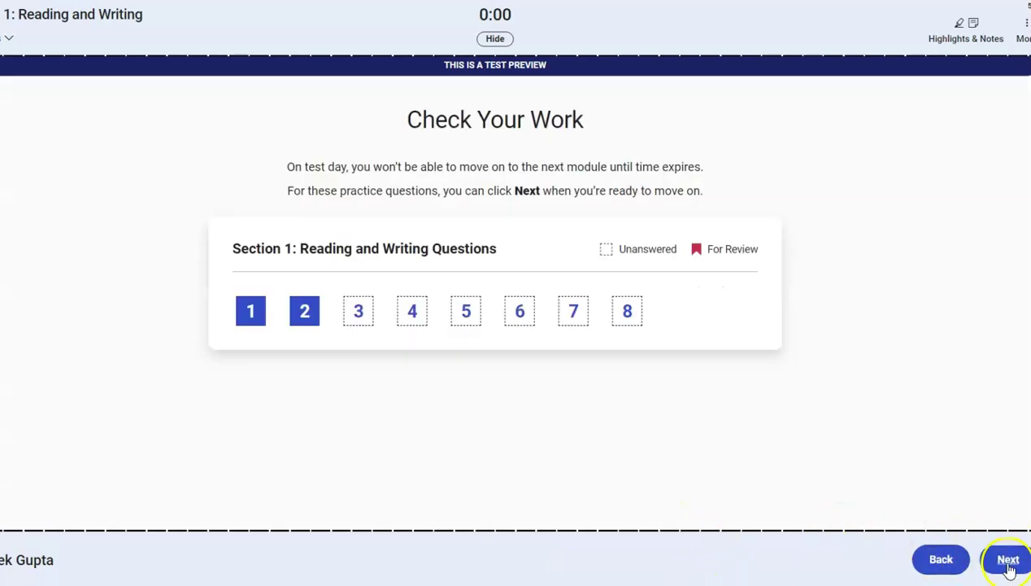
click(1009, 563)
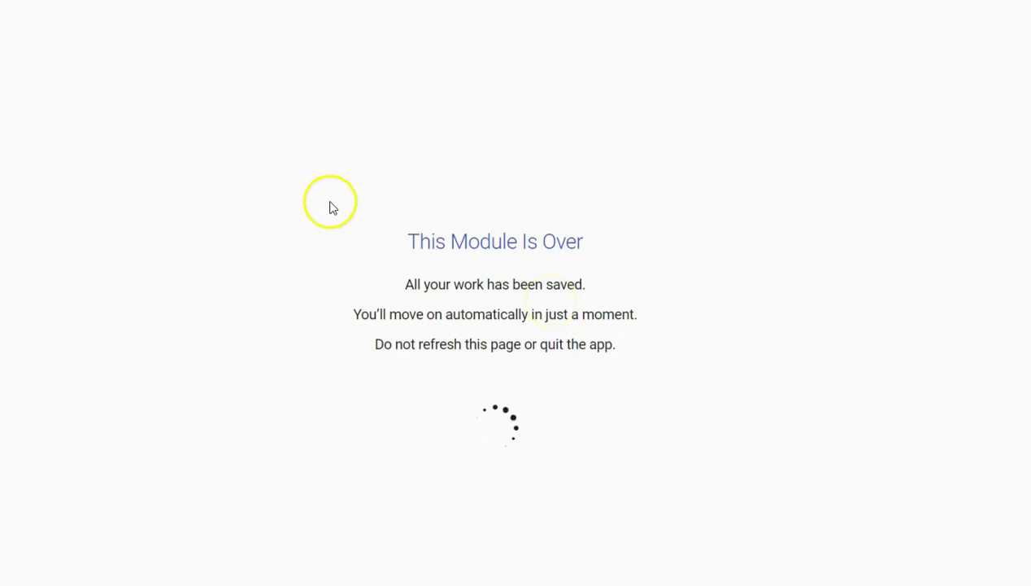
- Open and close the graphing calculator on Math question 1, then choose Exit the Exam
scroll(414, 257, down, 5)
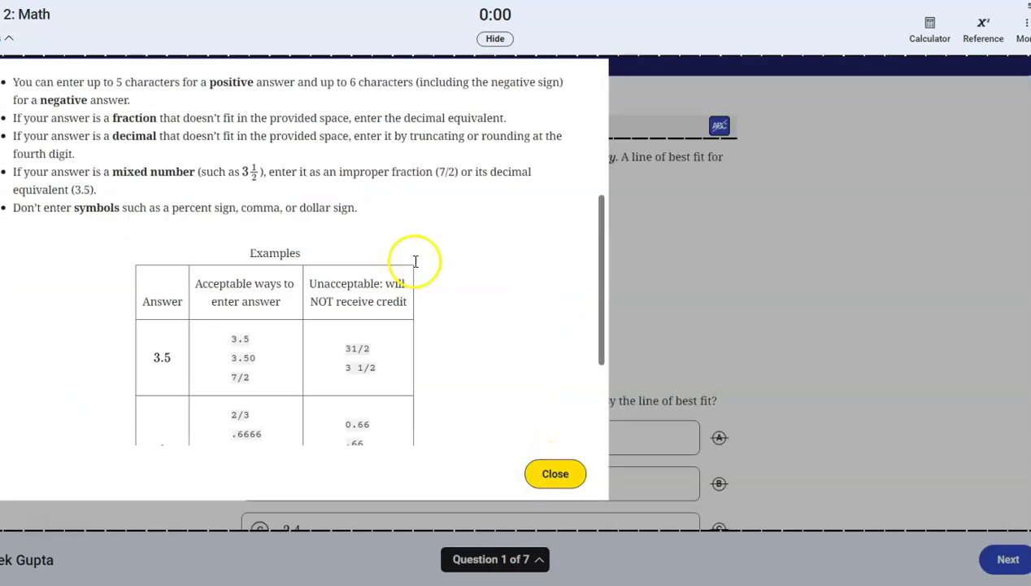
scroll(431, 301, up, 10)
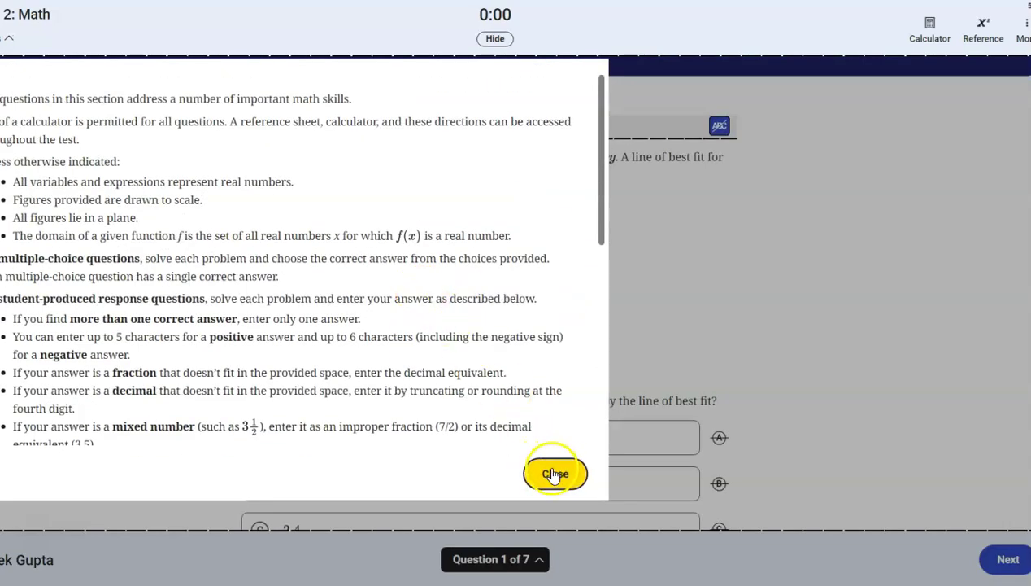
click(554, 473)
click(936, 29)
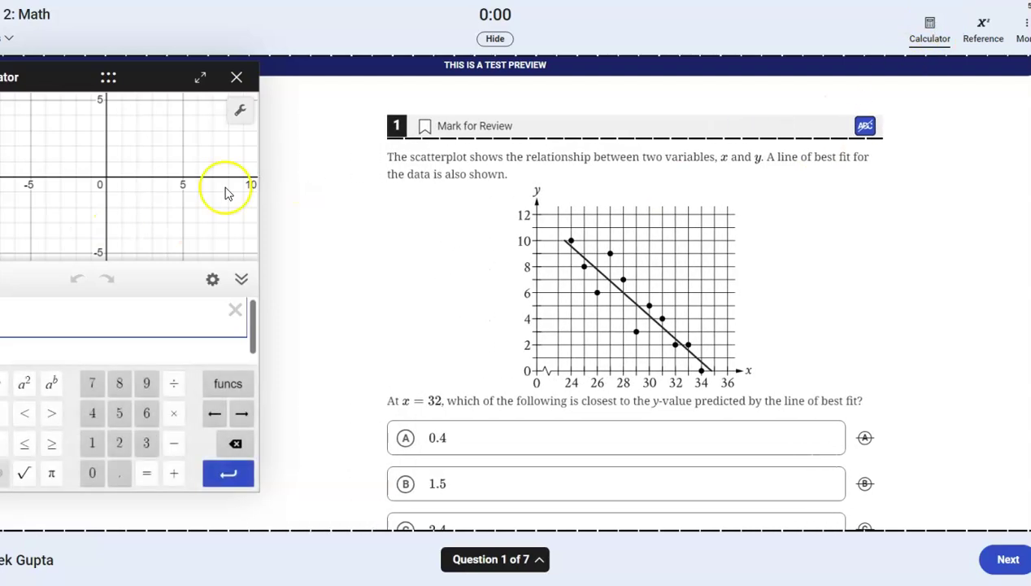
scroll(256, 350, down, 1)
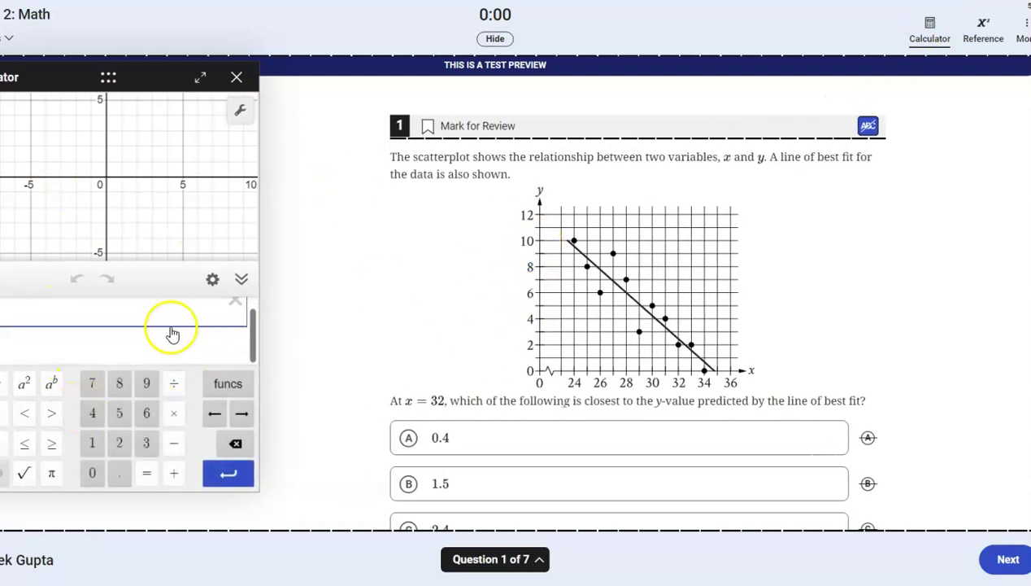
scroll(172, 323, up, 1)
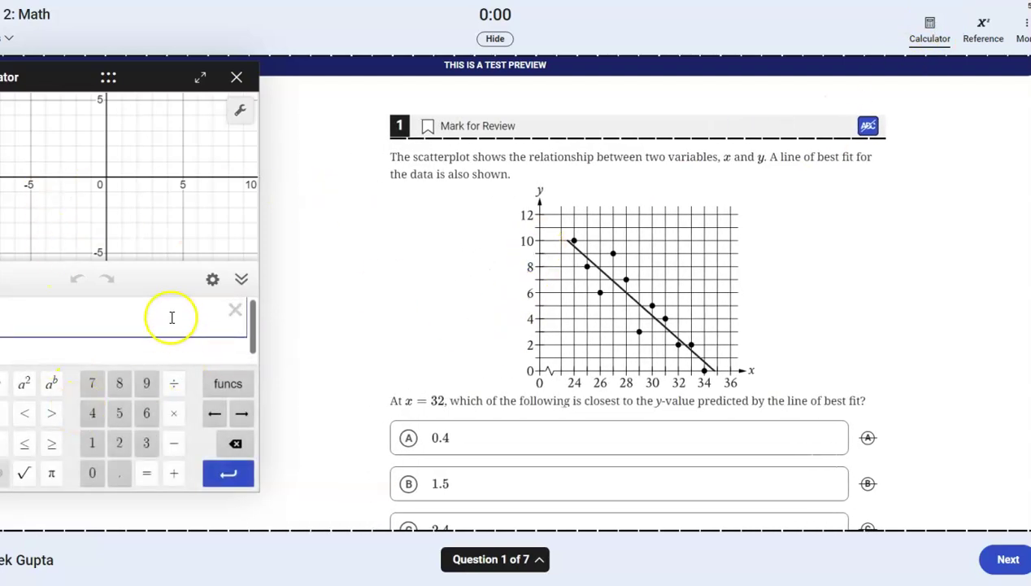
click(236, 77)
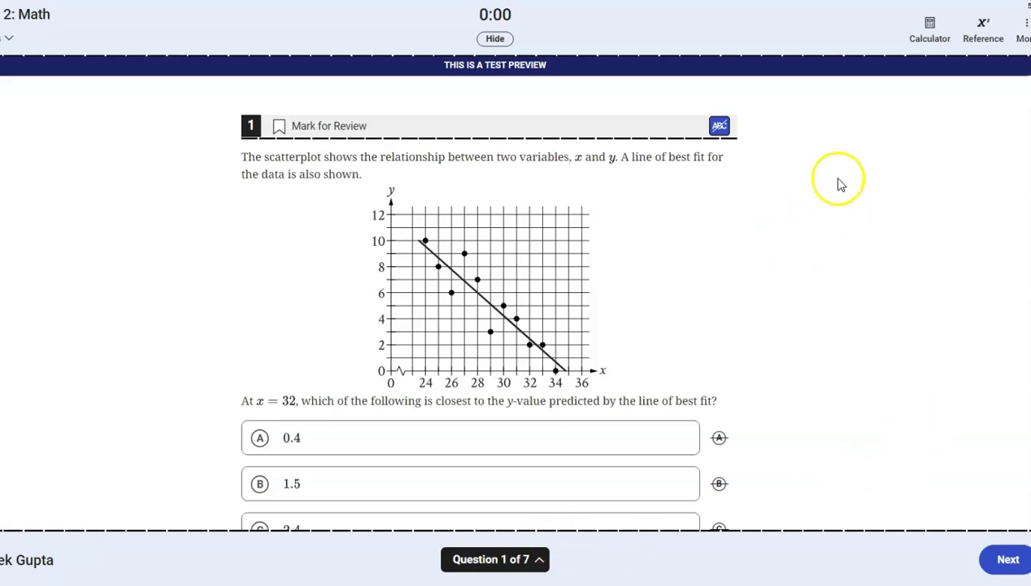
click(1023, 29)
click(964, 291)
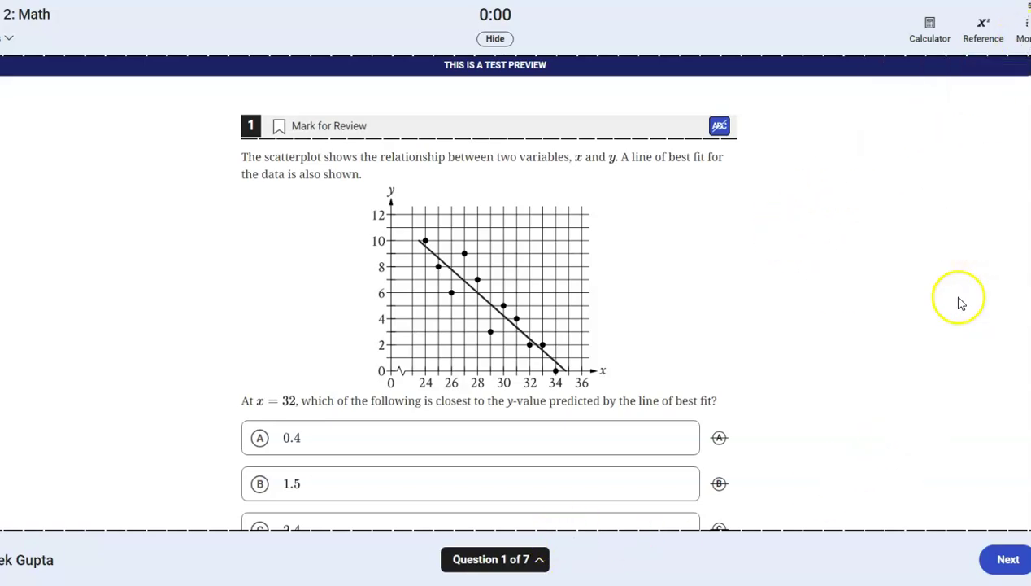
- Confirm leaving the preview and set up a full-length SAT practice with SAT Practice 1
click(770, 331)
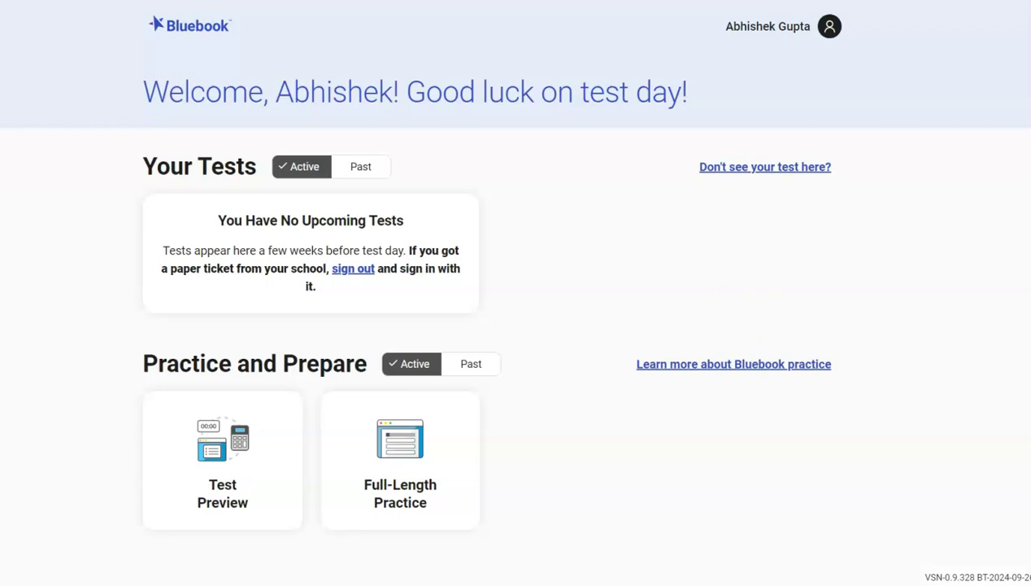
click(413, 469)
click(483, 154)
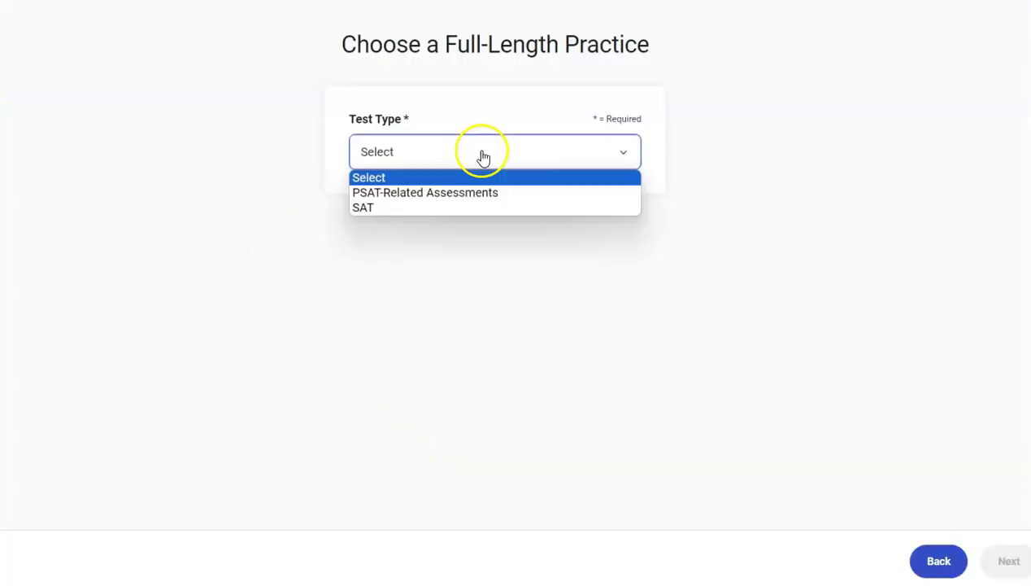
click(464, 207)
click(476, 236)
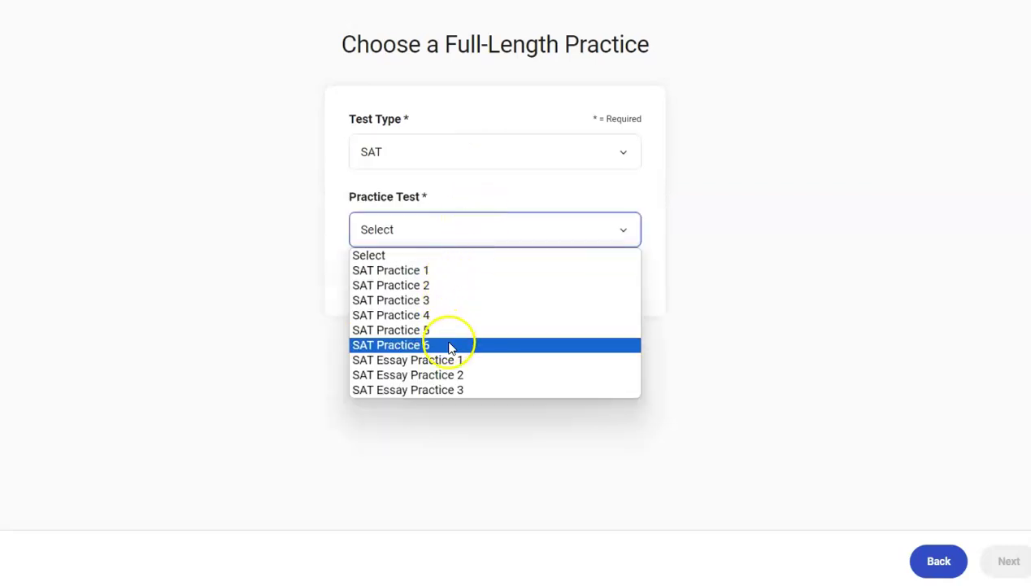
click(470, 278)
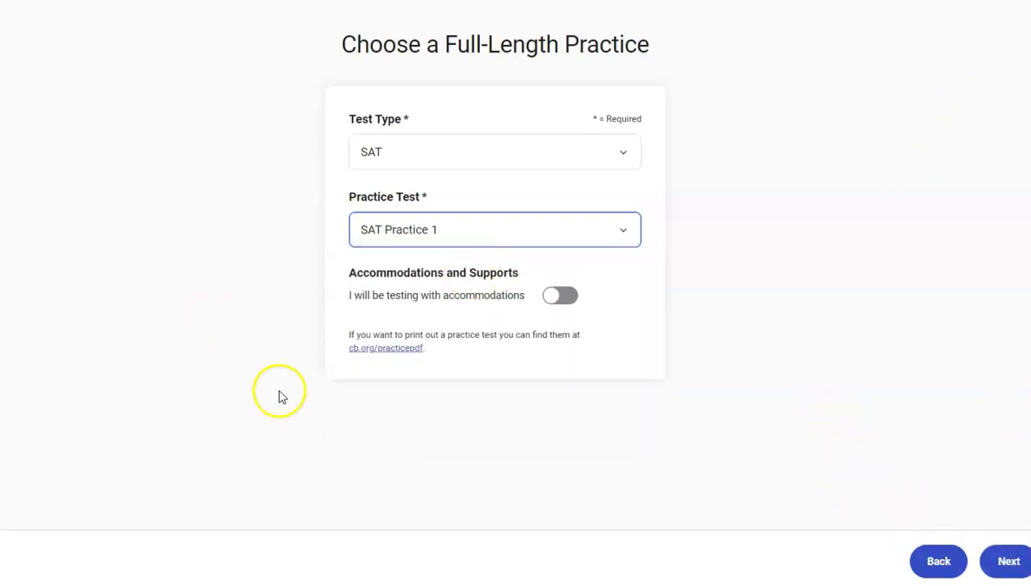
- Abandon the setup and view responses for the completed SAT Practice 1 under Past practice
click(937, 560)
click(487, 366)
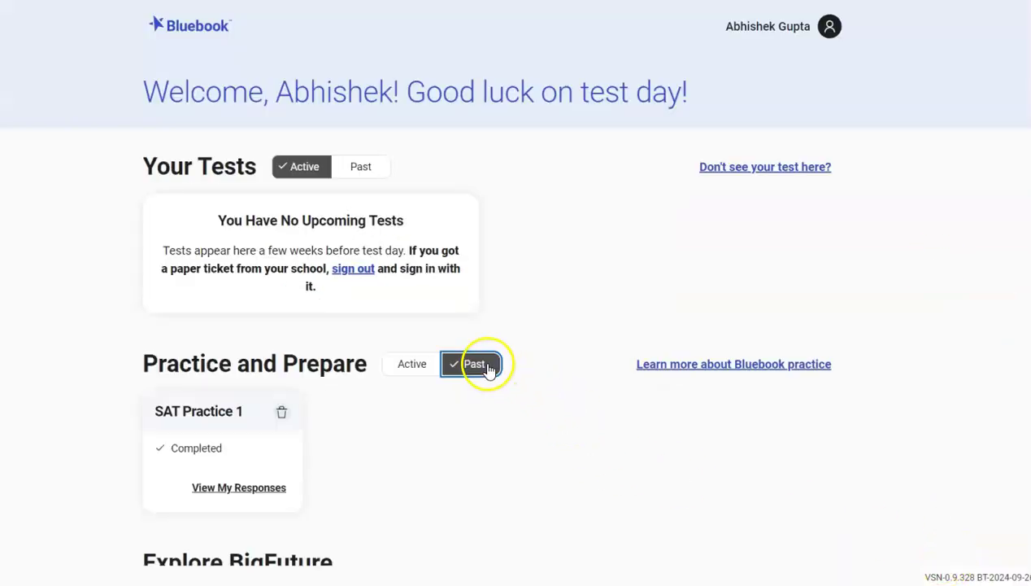
click(253, 491)
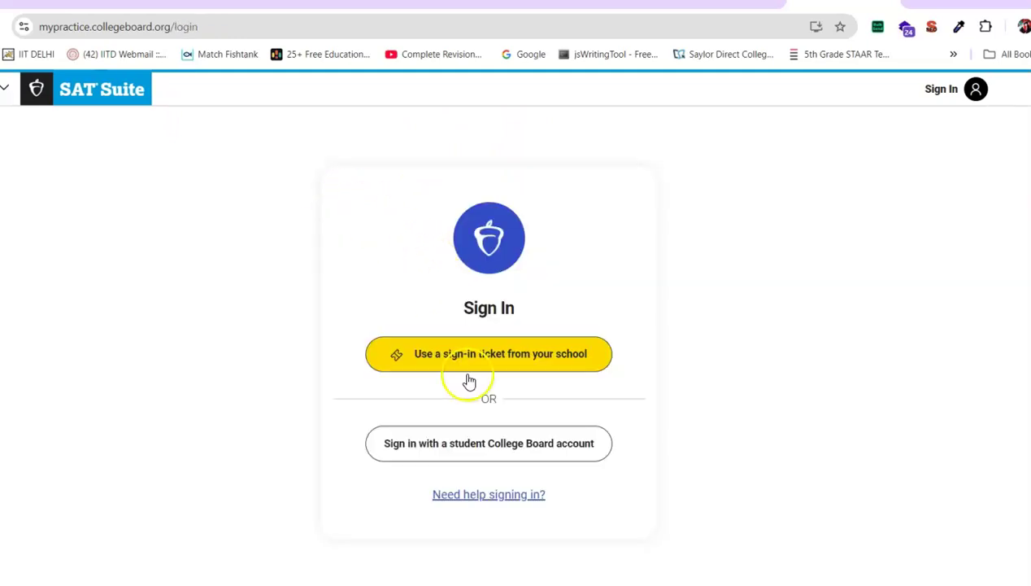
- Sign in to My Practice with the student College Board account using the saved e-mail and password
click(462, 444)
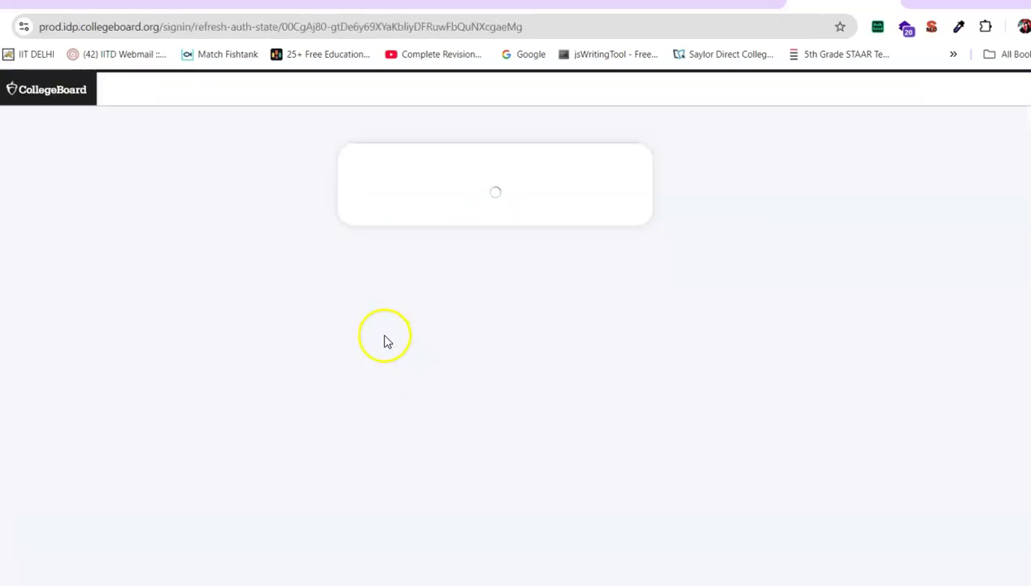
click(476, 447)
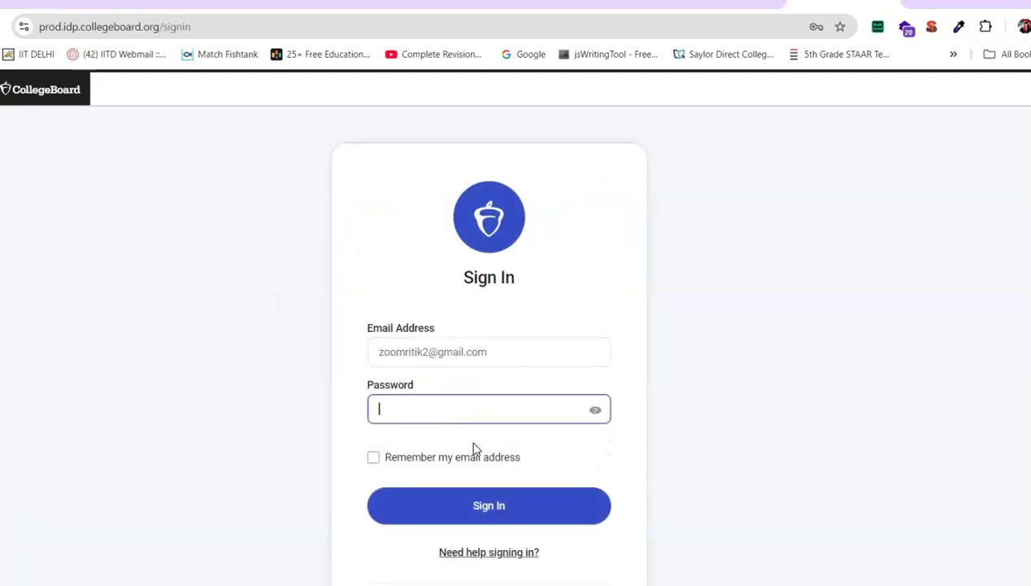
click(479, 503)
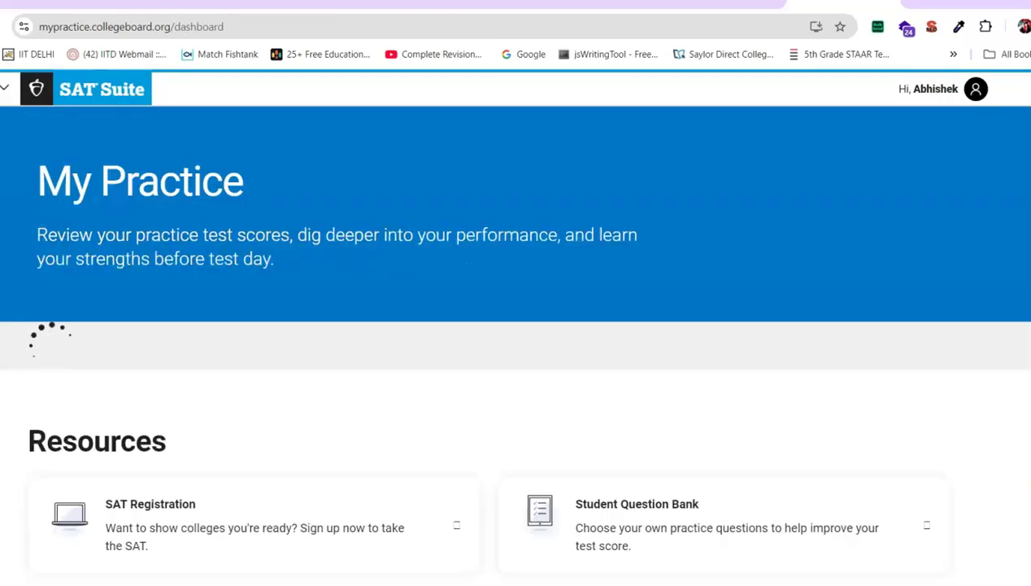
- Open Score Details on the SAT Practice 1 card
scroll(432, 449, down, 3)
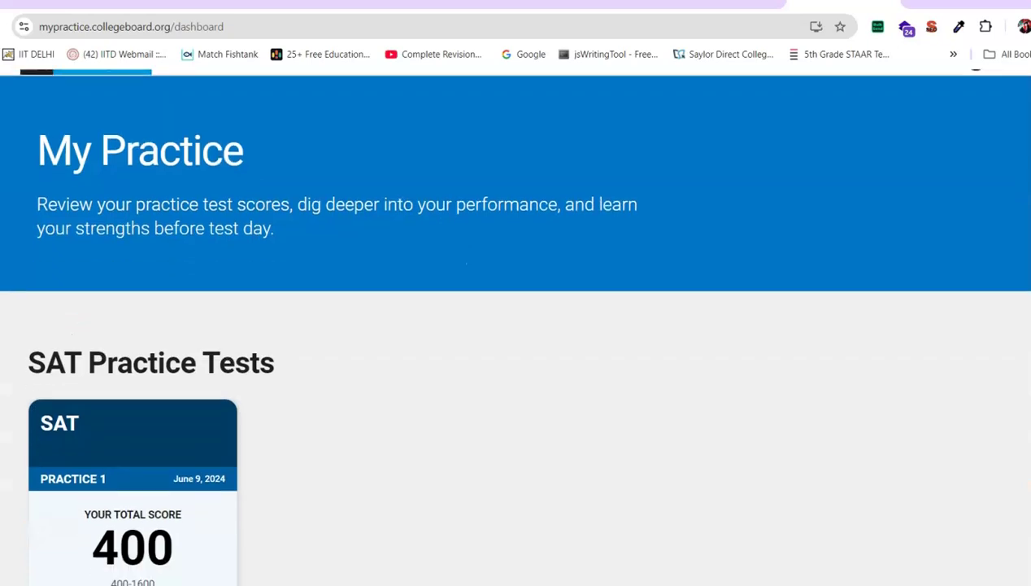
scroll(468, 517, down, 2)
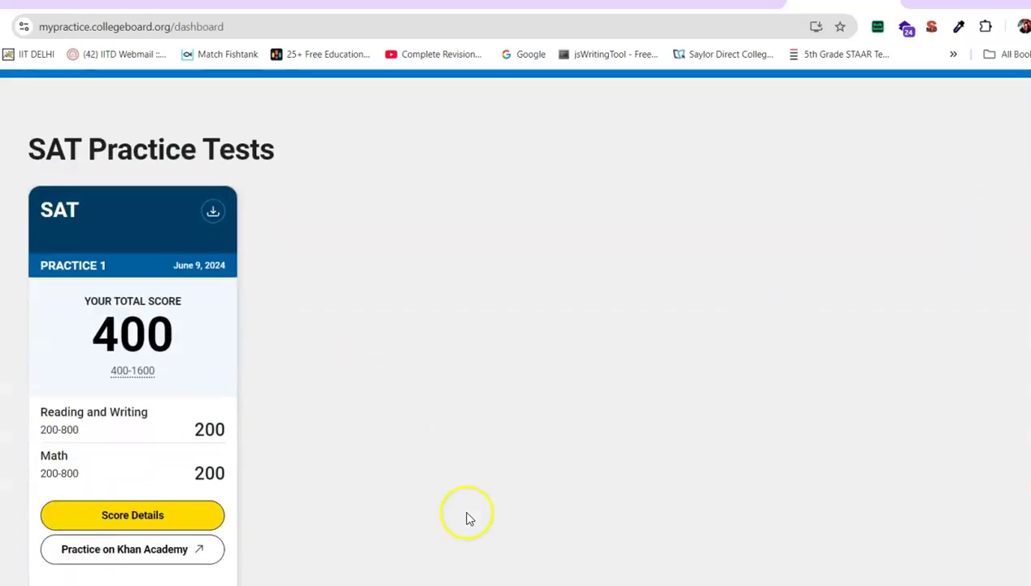
click(137, 517)
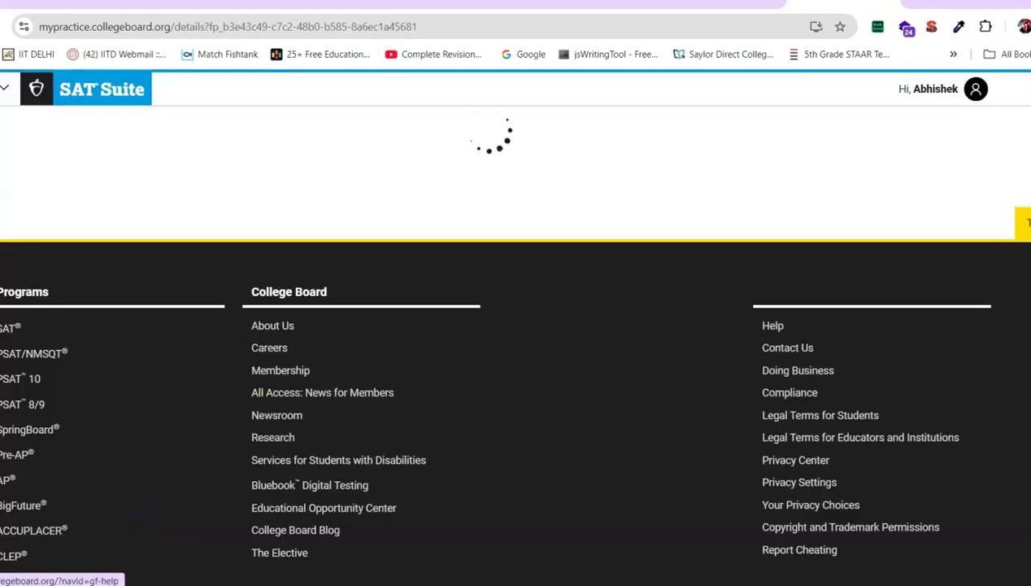
- Set the questions overview View to All
scroll(515, 325, down, 1)
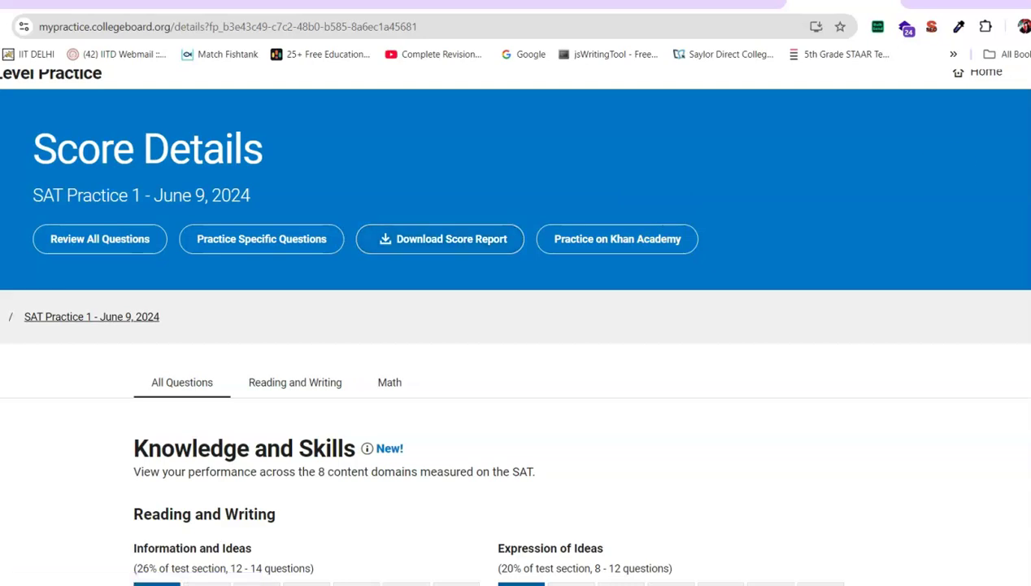
scroll(454, 242, down, 6)
scroll(939, 329, down, 2)
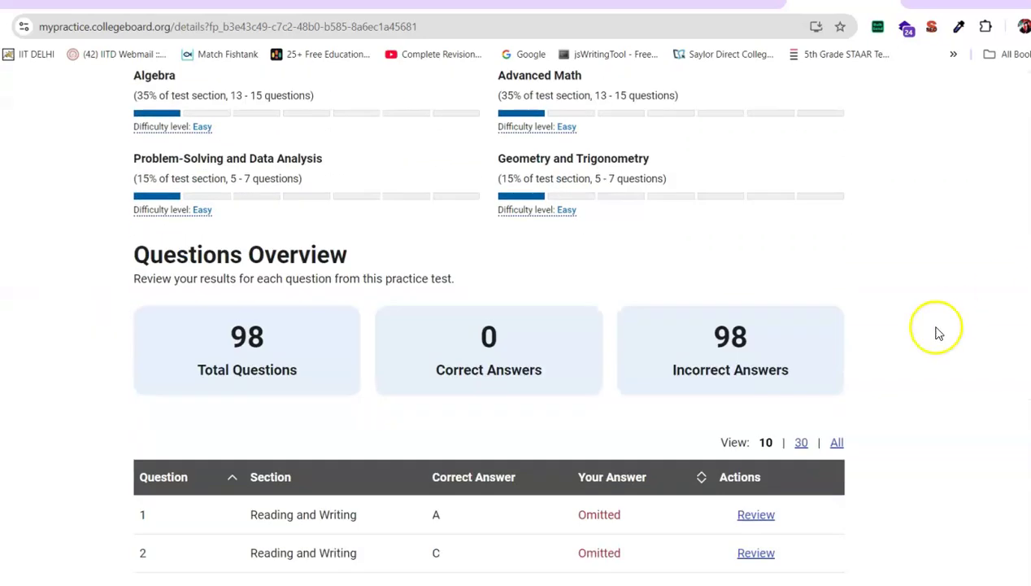
click(835, 444)
scroll(1012, 214, up, 6)
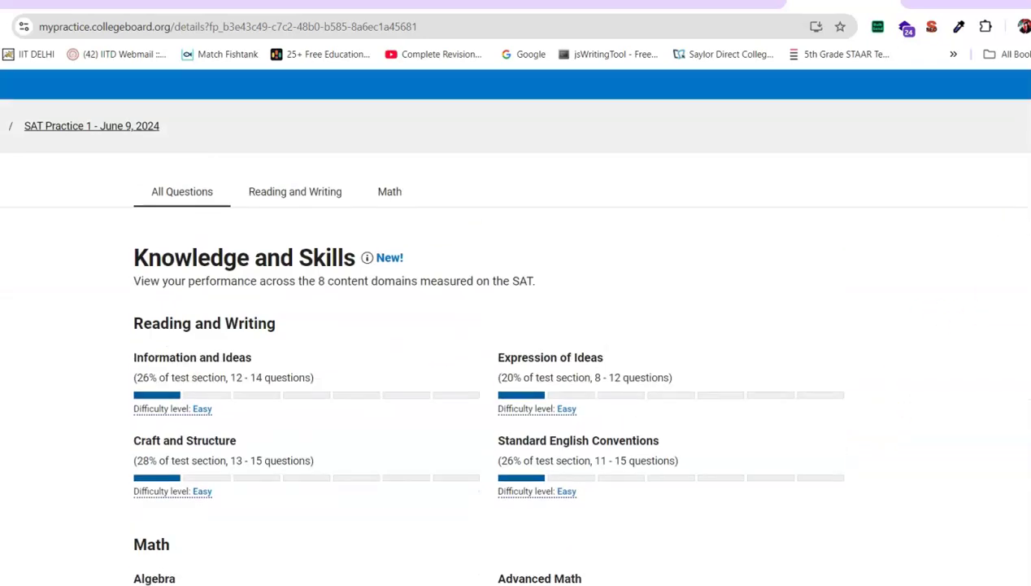
- Cancel the print preview and scroll through the table of 98 omitted questions
key(ctrl+p)
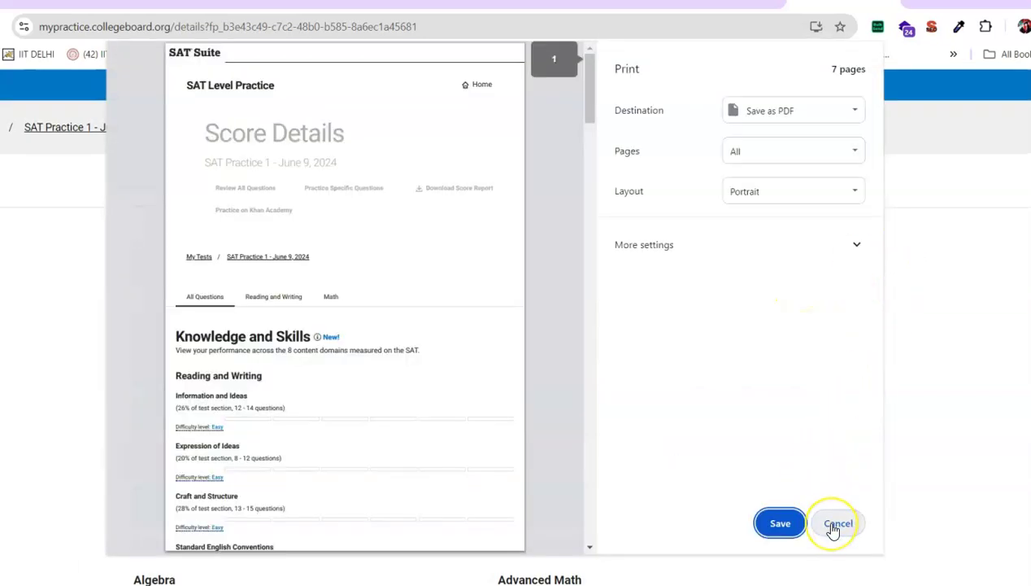
click(834, 524)
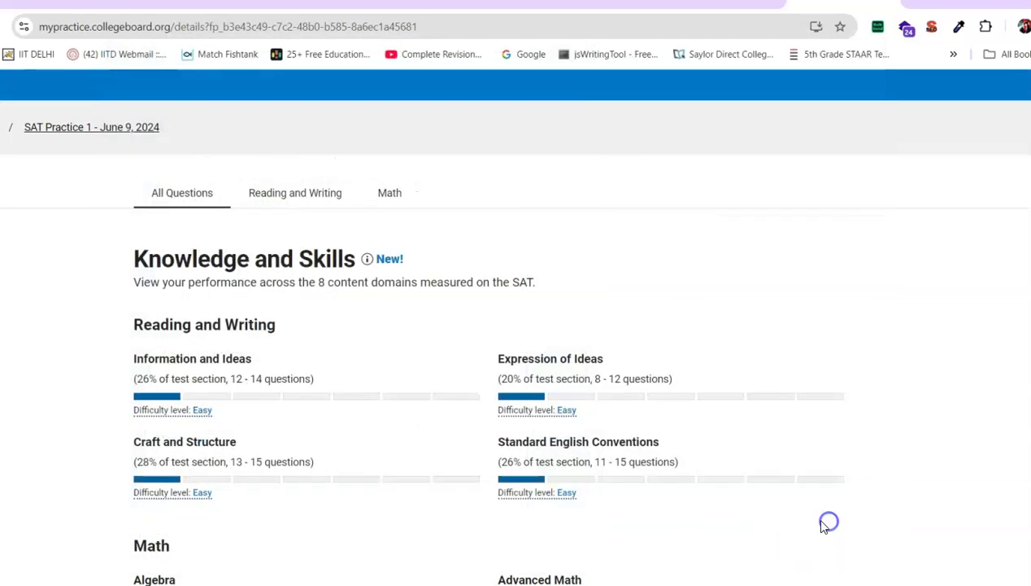
scroll(653, 323, down, 5)
scroll(653, 323, down, 18)
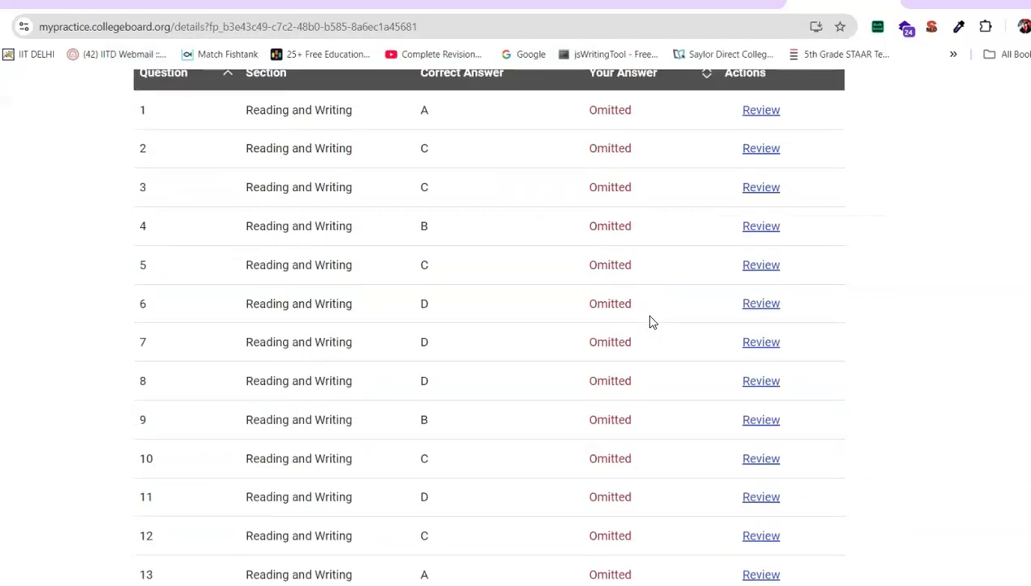
scroll(782, 237, down, 12)
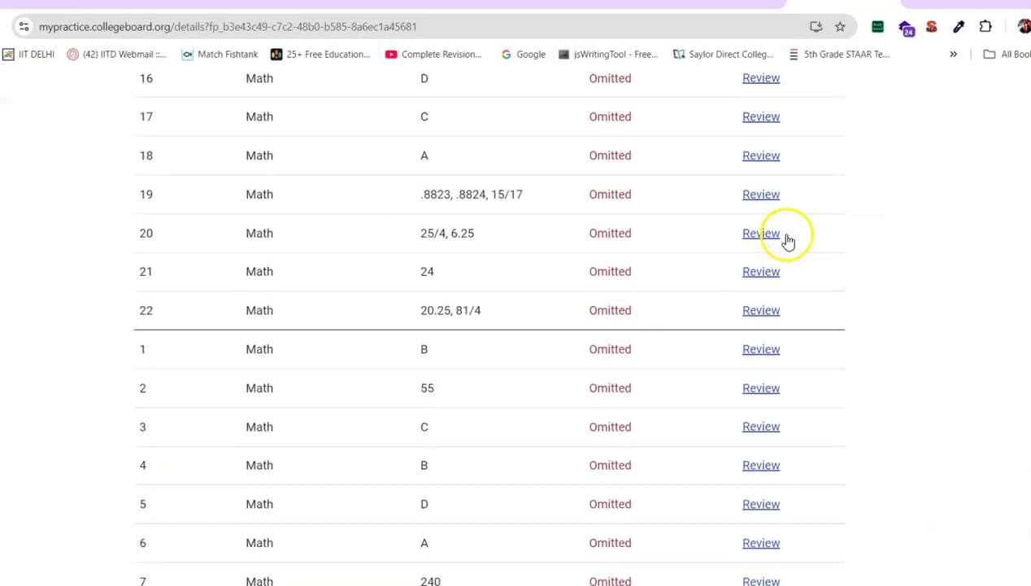
scroll(860, 232, up, 20)
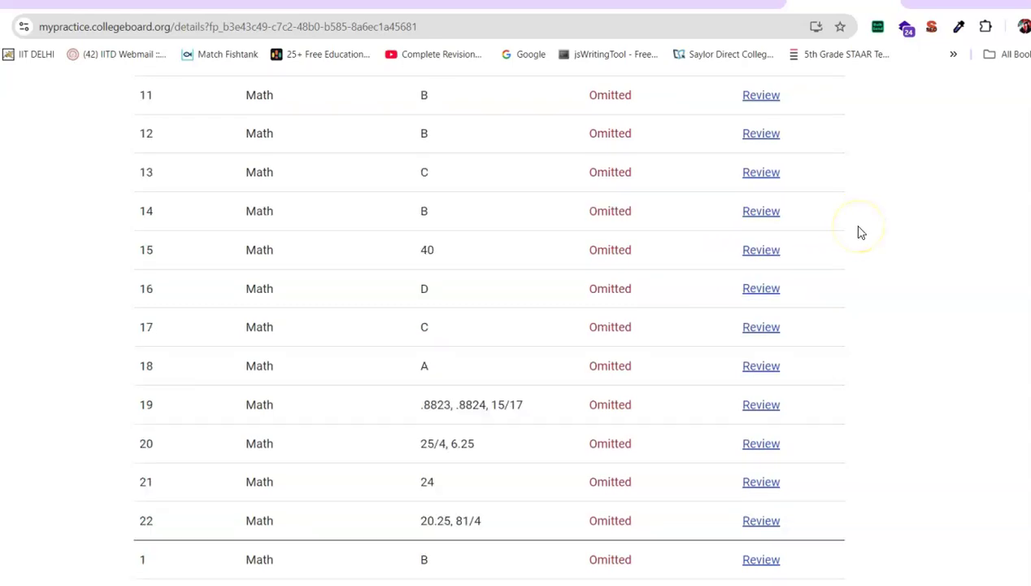